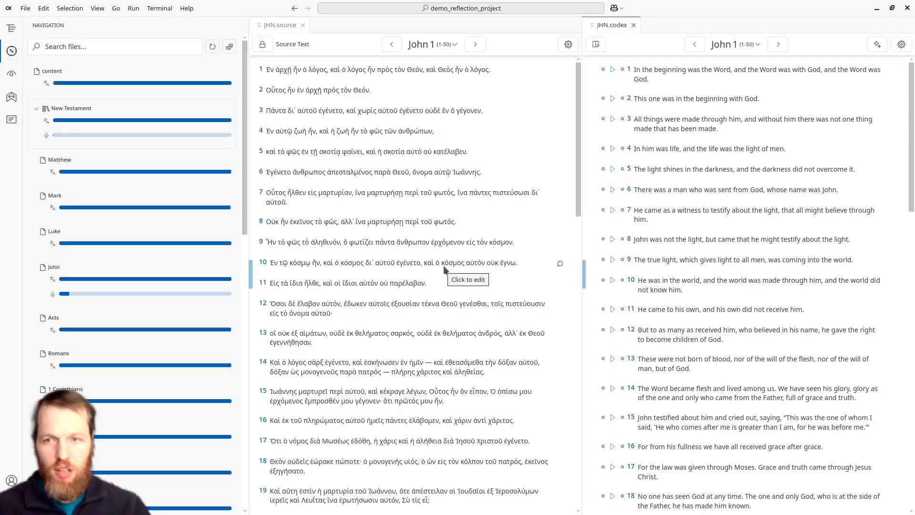
Step: Search the extension marketplace for "codex-worker" and install the codex-worker extension
left_click(96, 8)
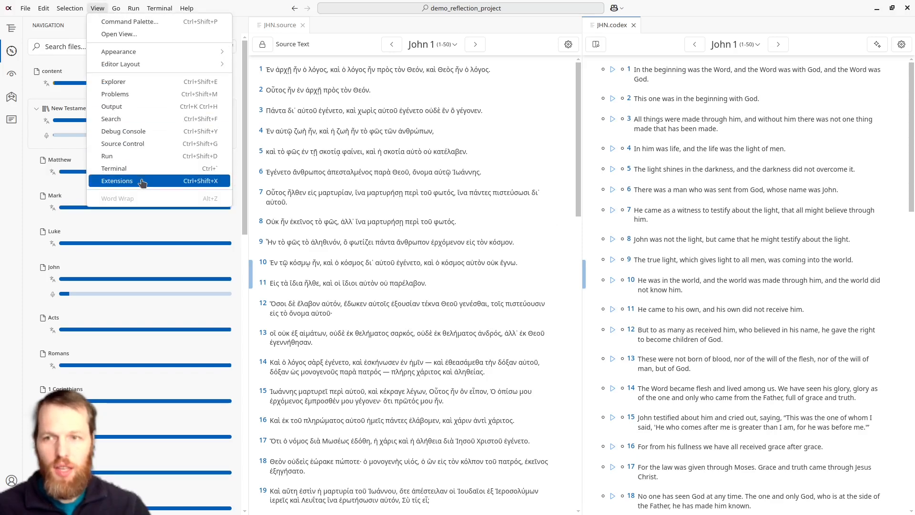
left_click(202, 182)
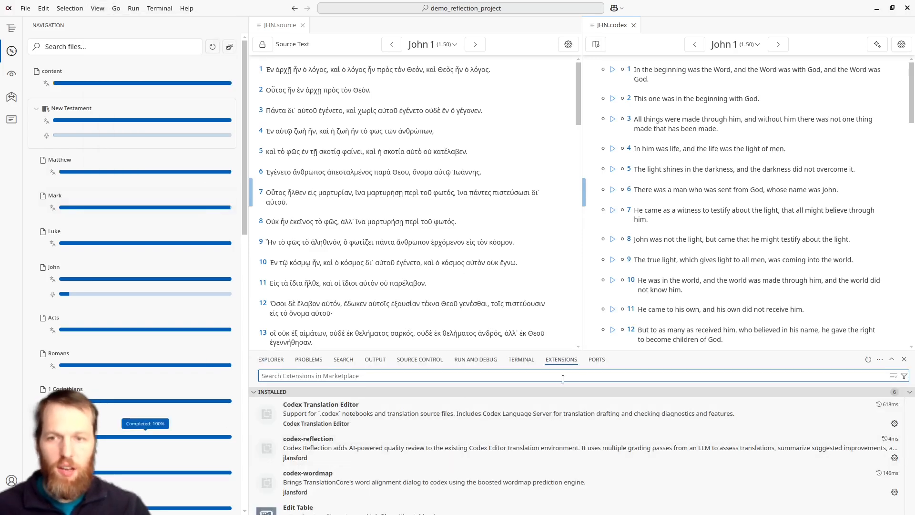
type("codex-worker")
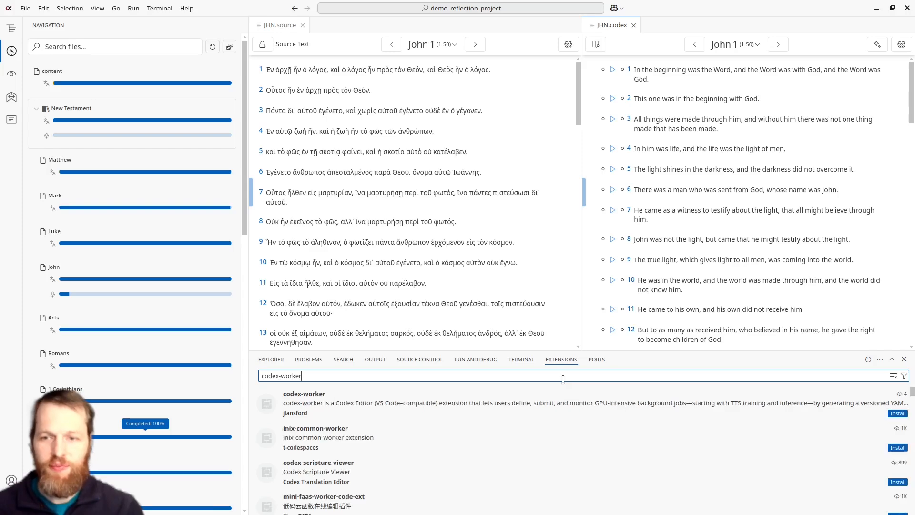
left_click(351, 413)
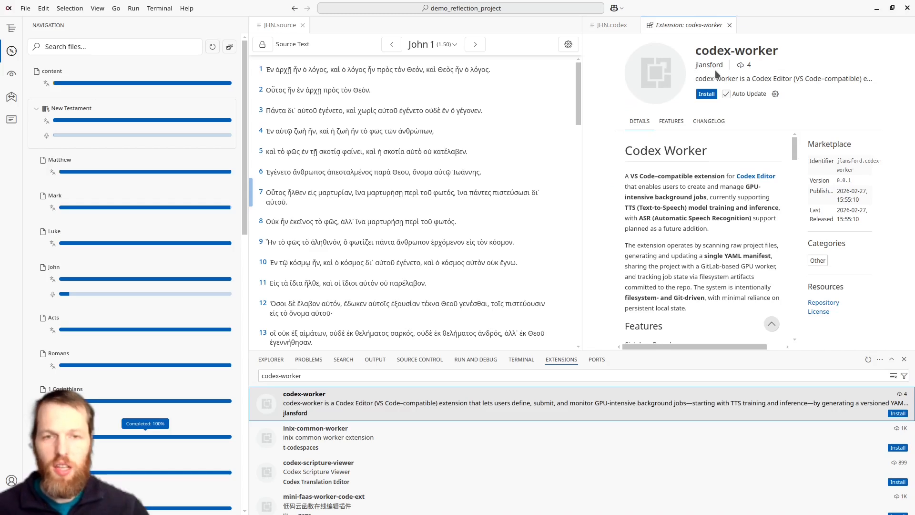
left_click(706, 95)
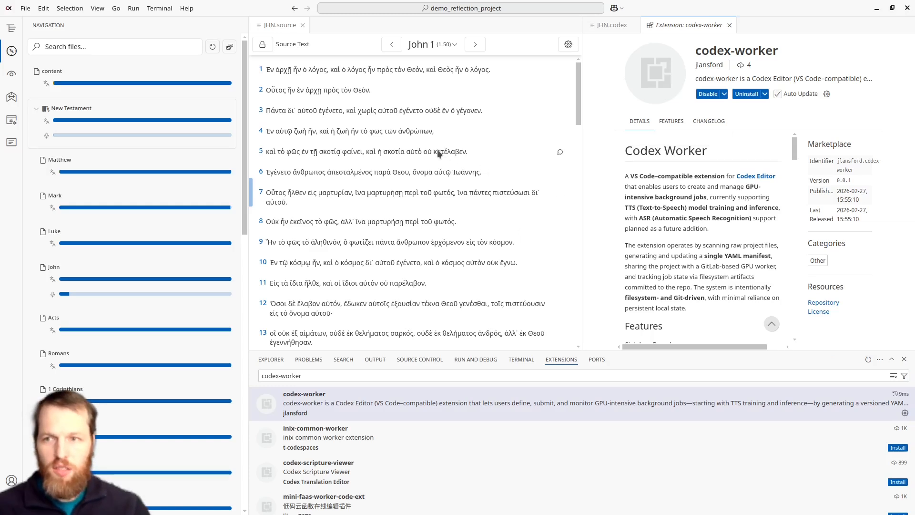
Step: Read through the GPU jobs data privacy policy, and return to the JHN source and codex documents
left_click(12, 126)
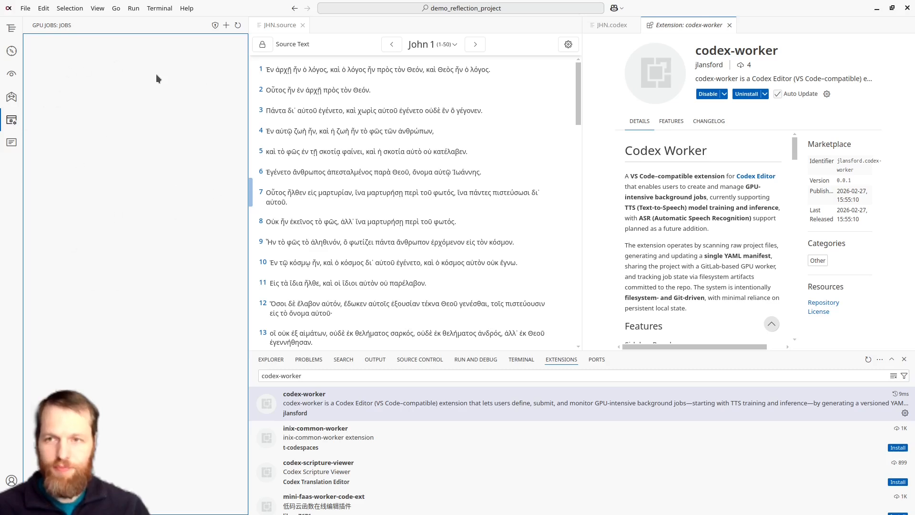
left_click(215, 26)
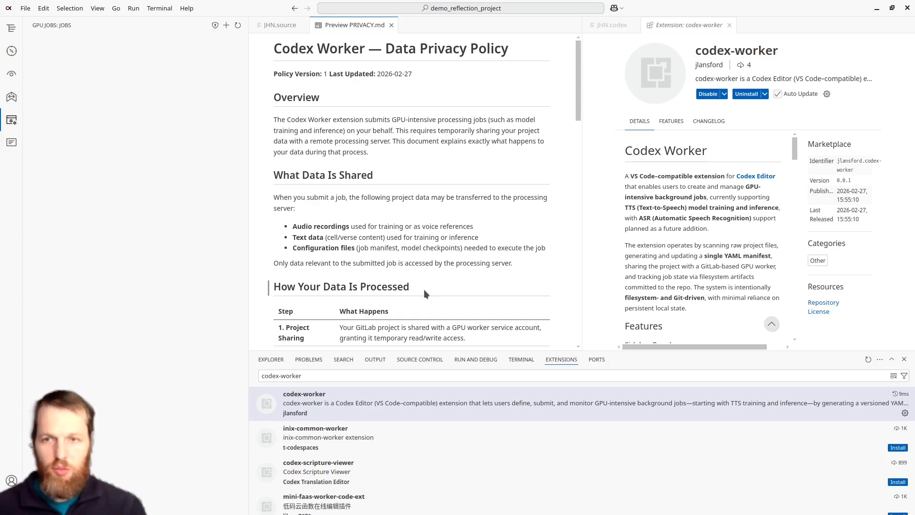
scroll(425, 290, "down", 10)
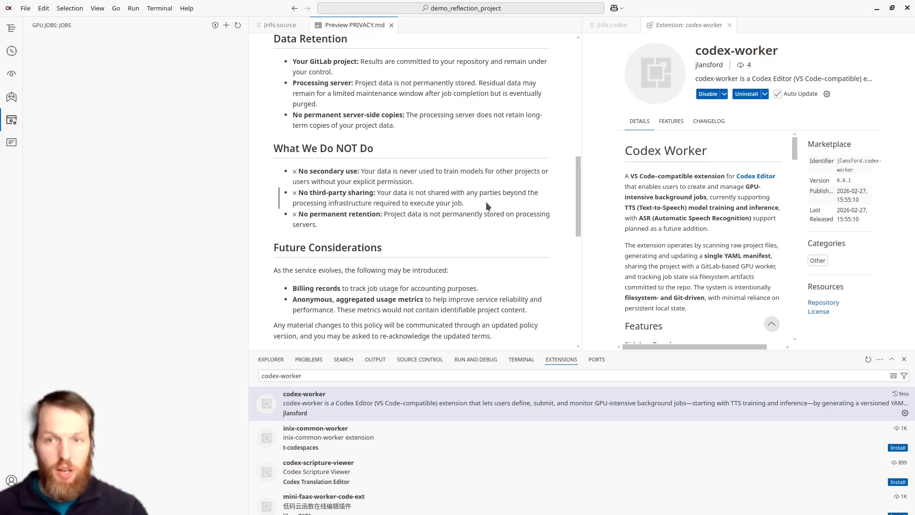
left_click(269, 24)
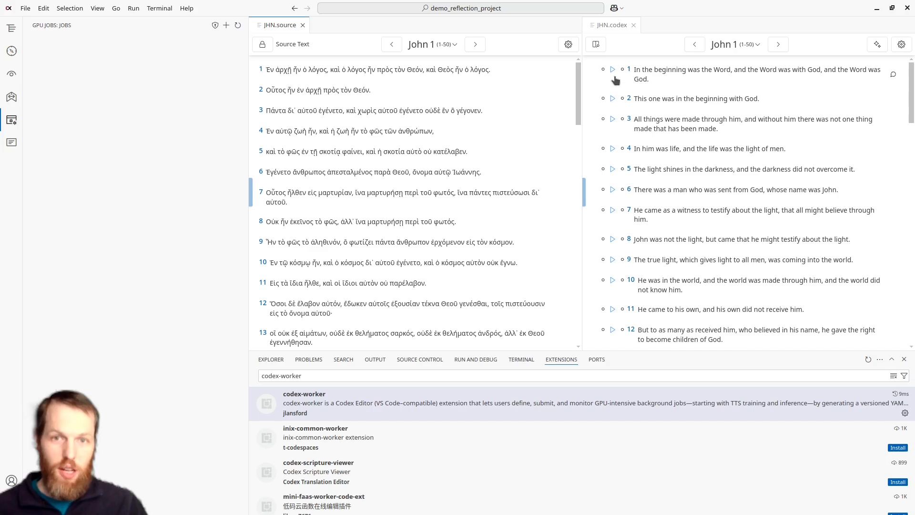
left_click(613, 98)
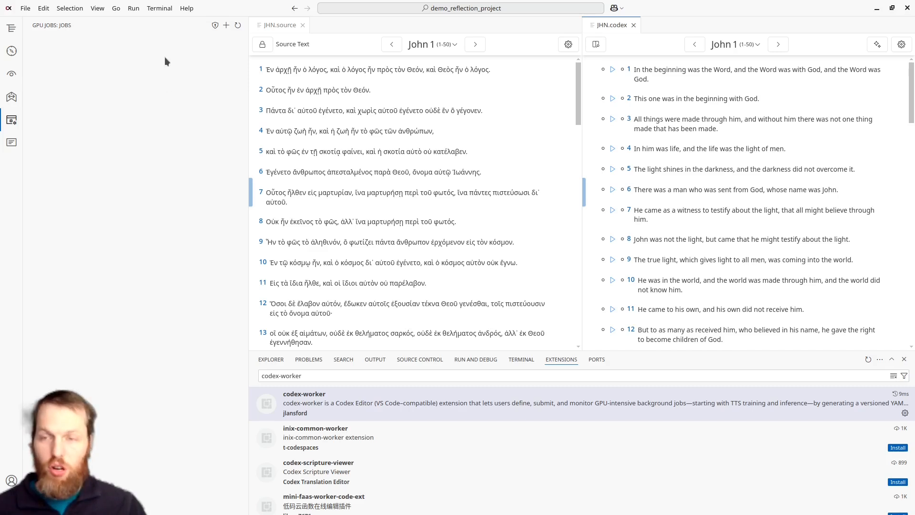
Step: Create a new GPU job in Training mode with the StableTTS model, training a new model from scratch
left_click(226, 24)
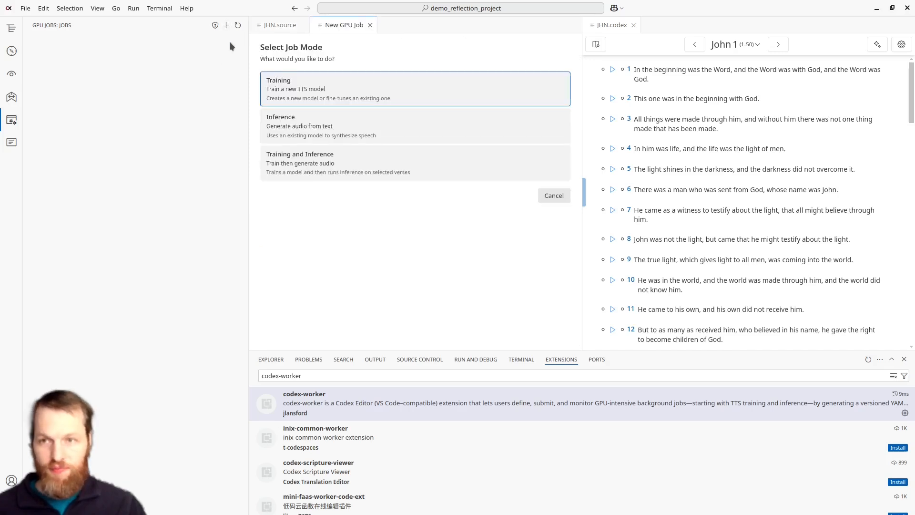
left_click(282, 92)
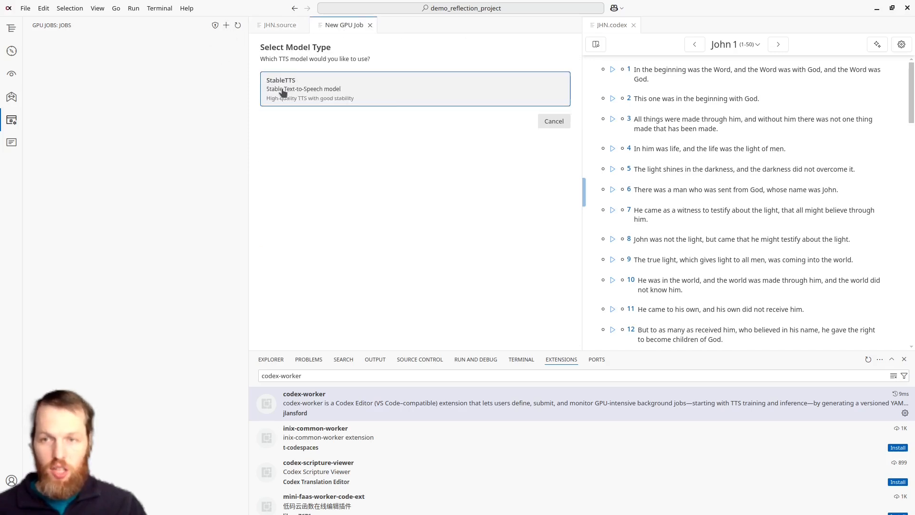
left_click(316, 94)
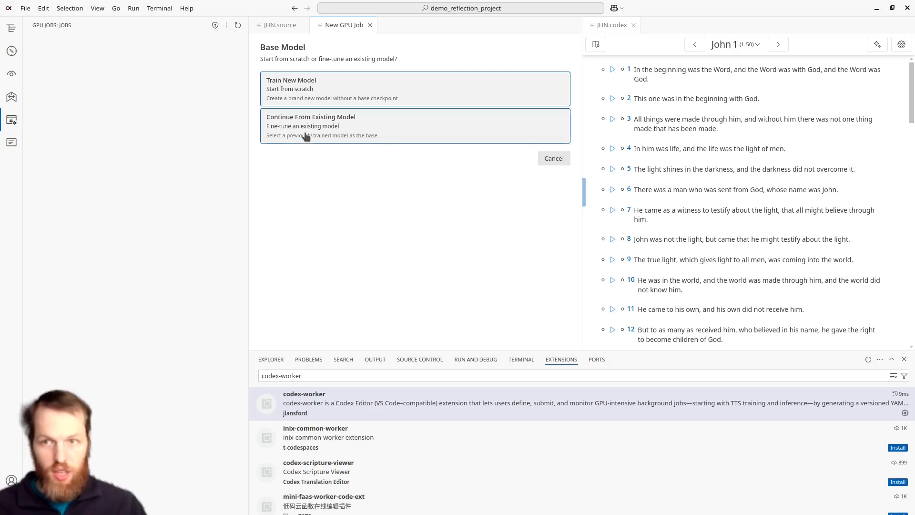
left_click(341, 83)
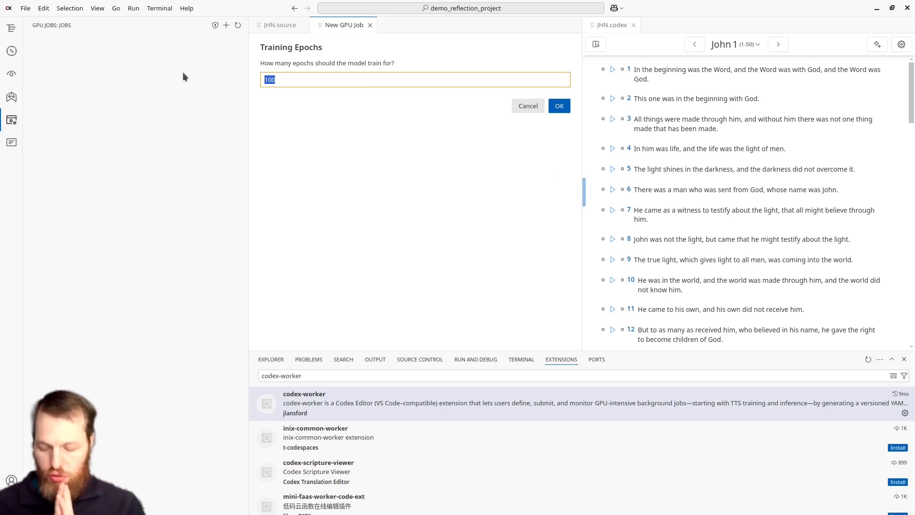
Step: Set the training epochs to 300 and use all cells for training
type("3---")
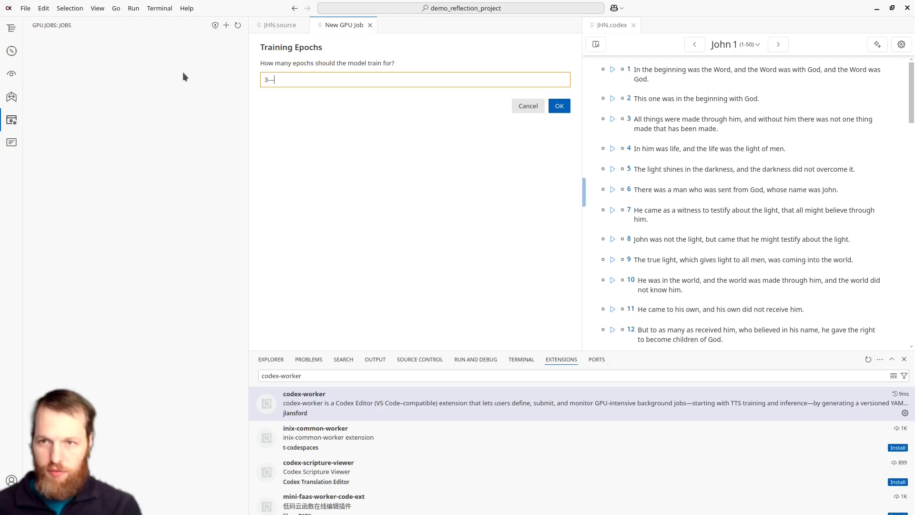
type("00")
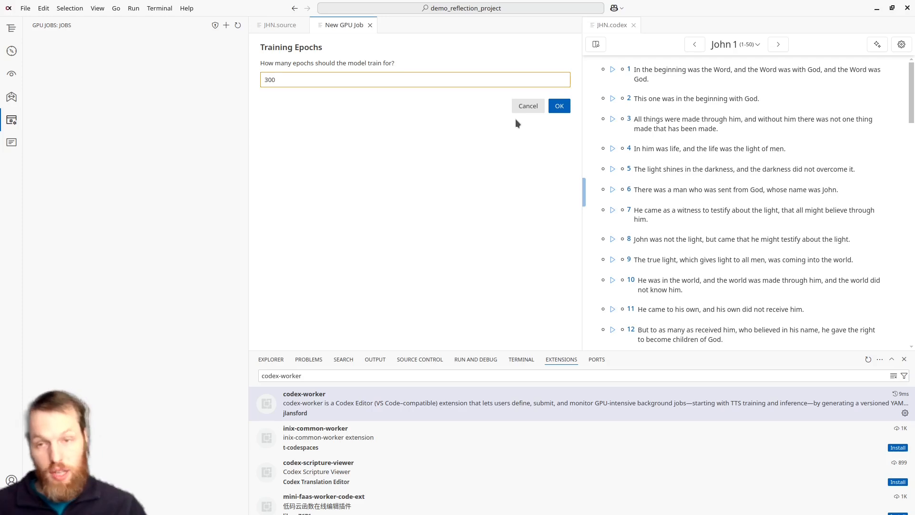
left_click(561, 105)
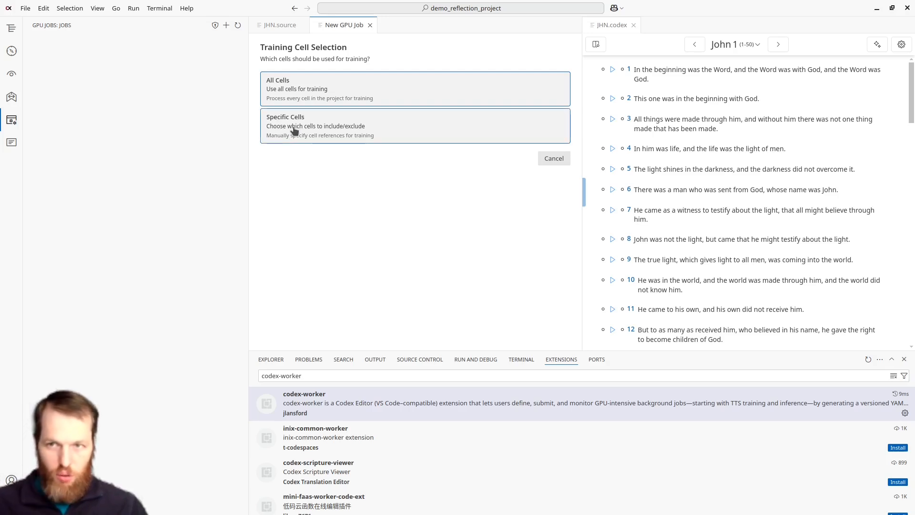
left_click(297, 99)
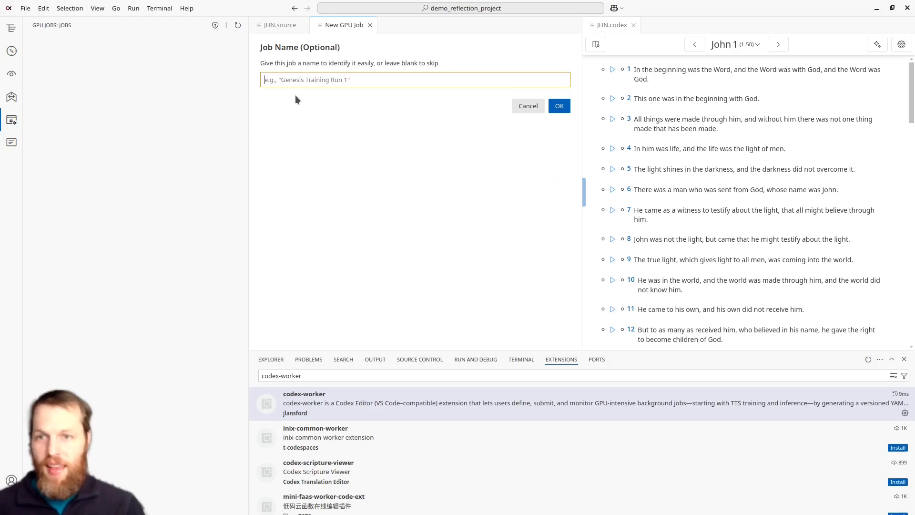
Step: Name the GPU job "Demo Training 1"
type("The")
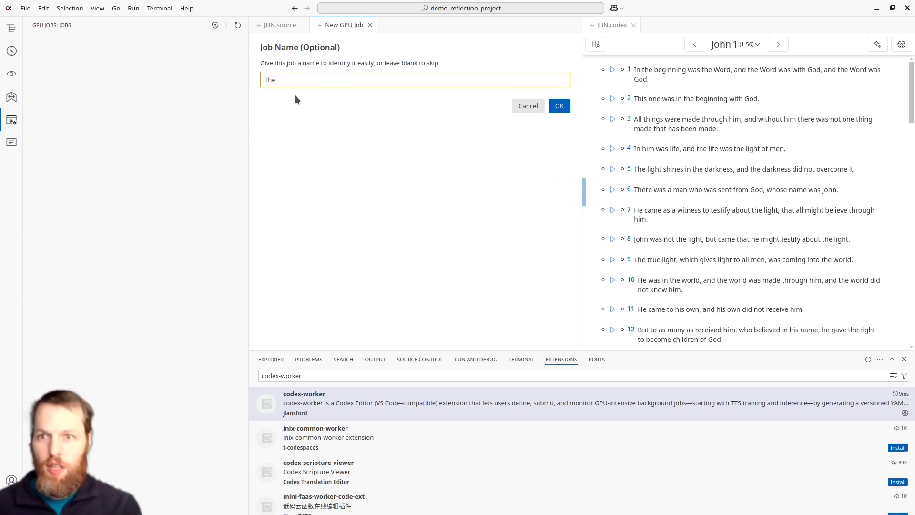
key("BackSpace")
key("BackSpace")
key("BackSpace")
type("Demo Training")
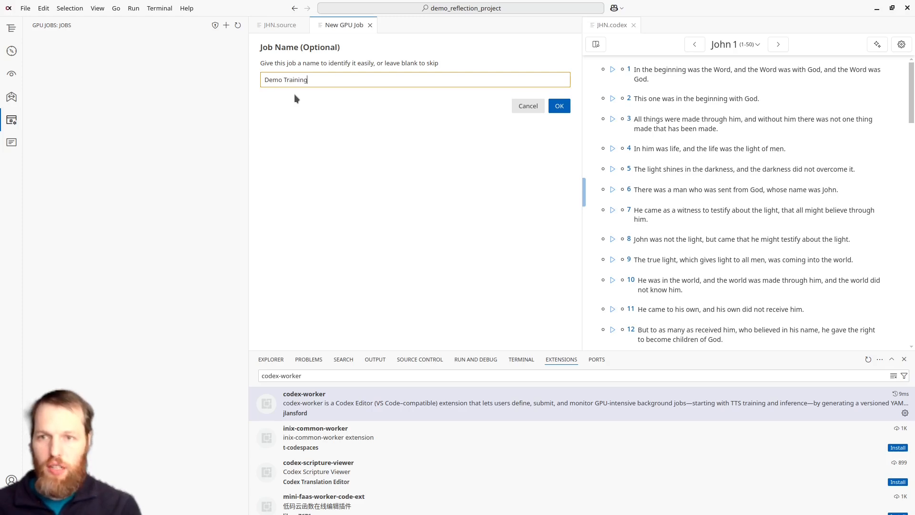
type(" 1")
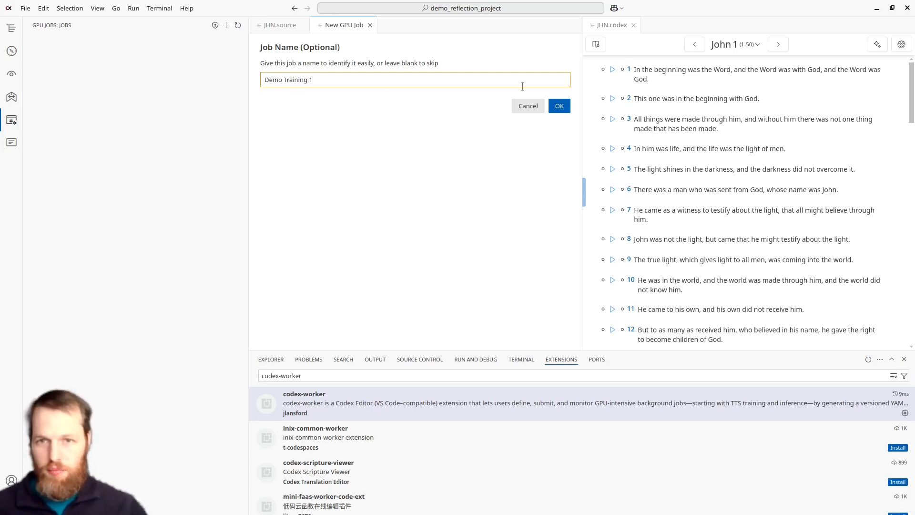
left_click(562, 112)
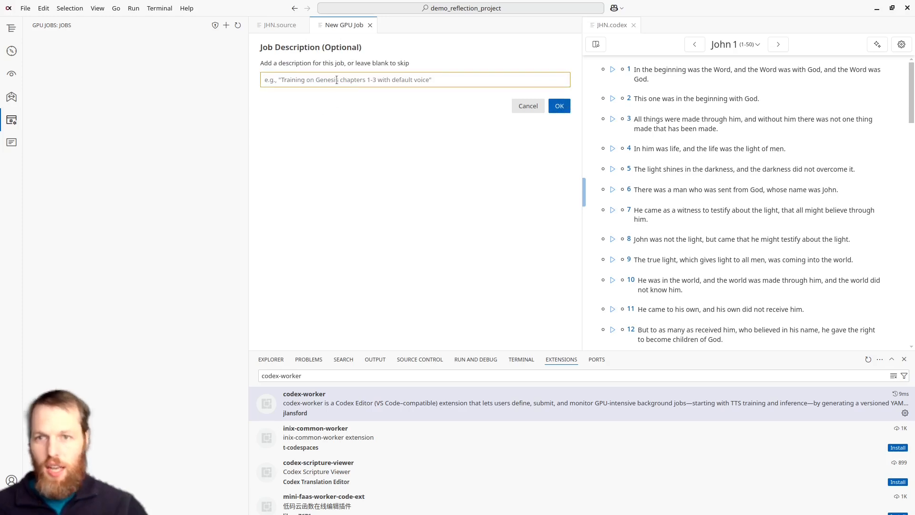
type("Dem")
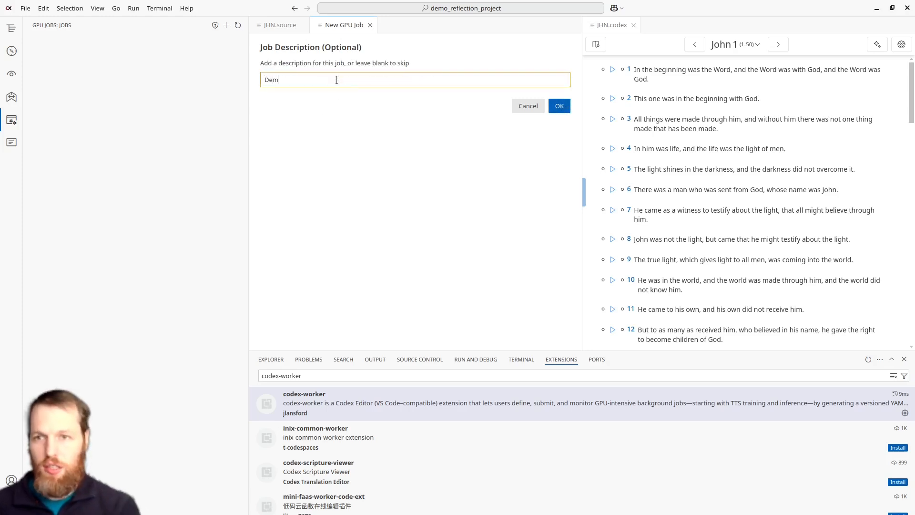
type("on")
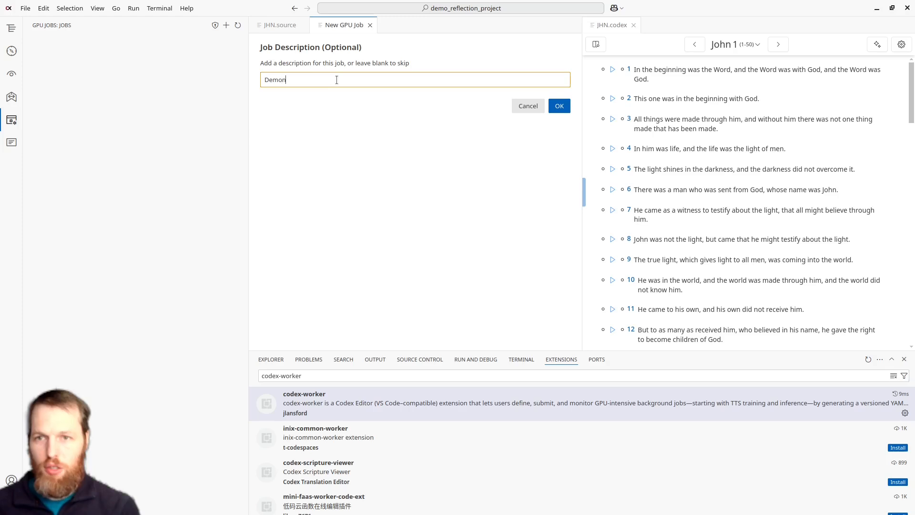
type("stration project")
key("ctrl+a")
key("BackSpace")
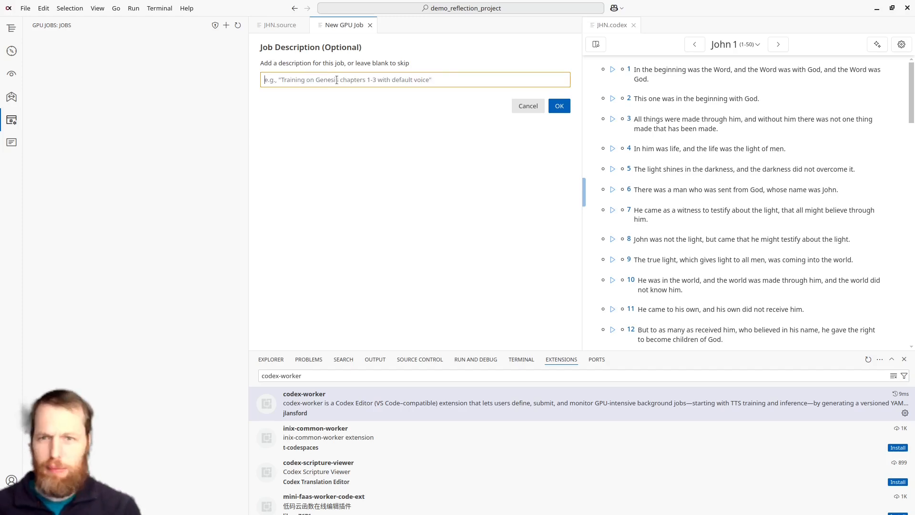
Step: Set the job description to "Stuff" and continue to the job summary
type("Stuff")
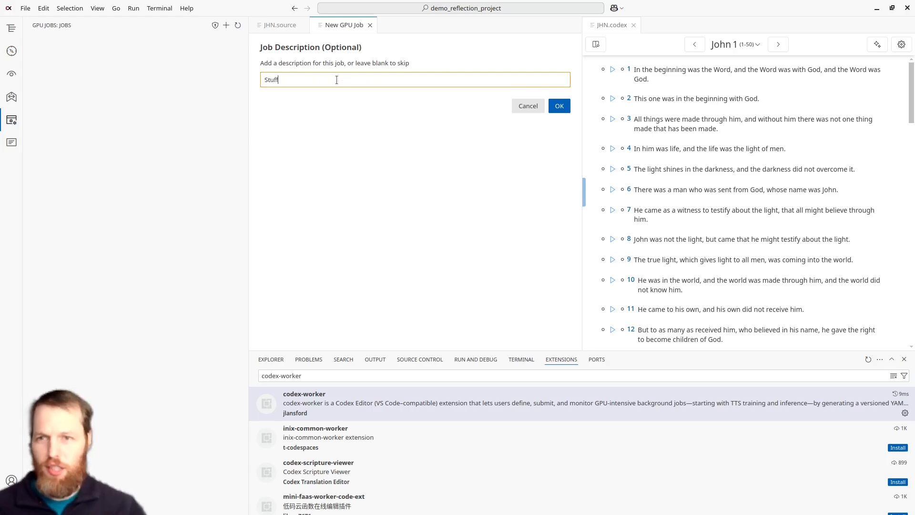
left_click(560, 109)
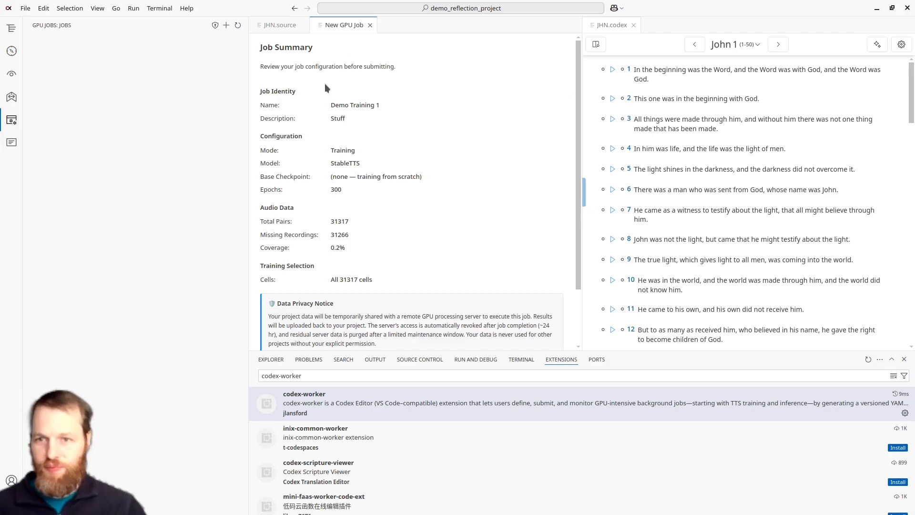
Step: Review the job summary, consent to the described data handling and submit the training job
scroll(325, 84, "down", 2)
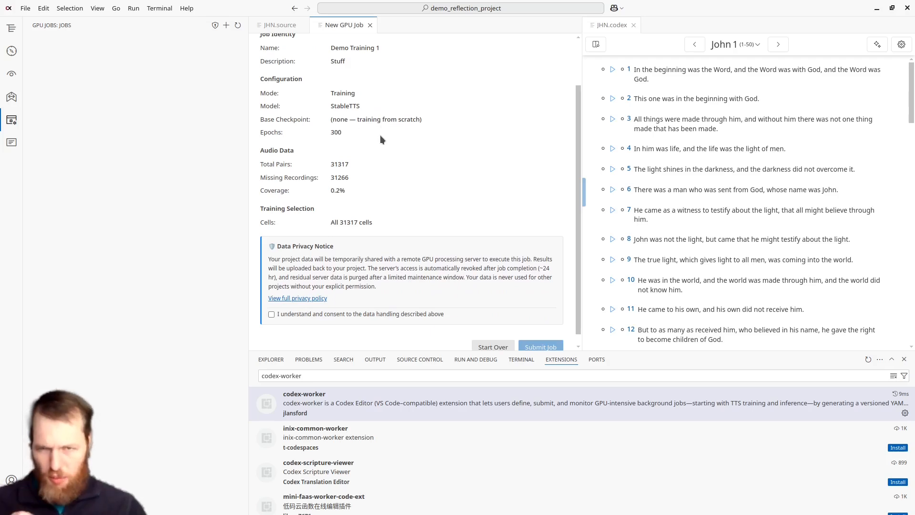
scroll(270, 304, "down", 1)
left_click(271, 304)
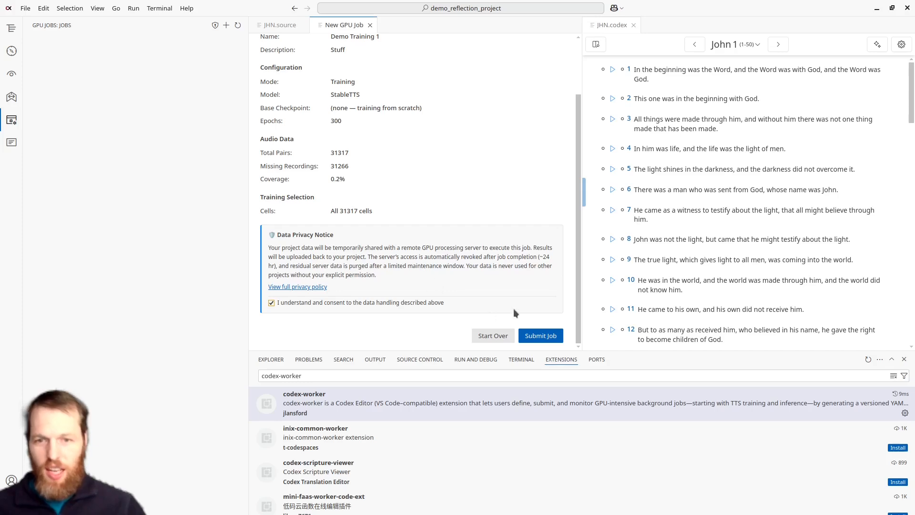
left_click(556, 339)
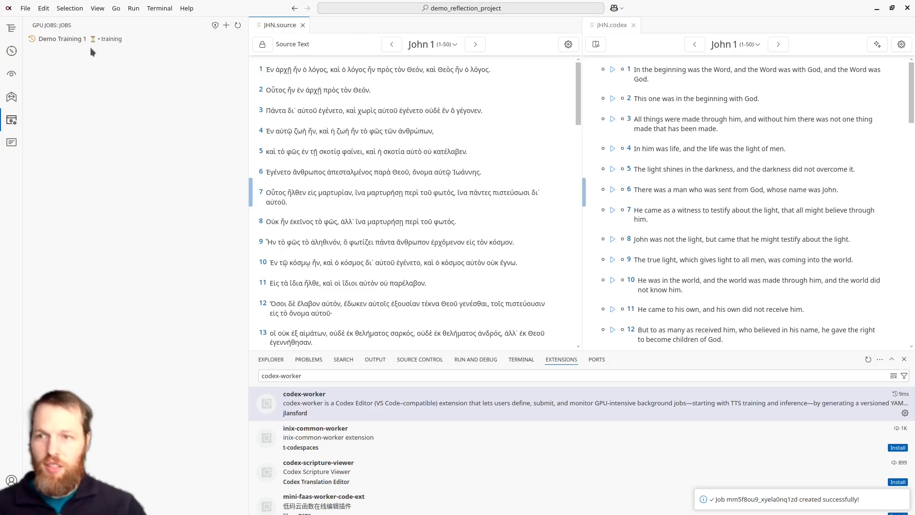
Step: Open the details of the Demo Training 1 job to check its configuration and status
mouse_move(97, 43)
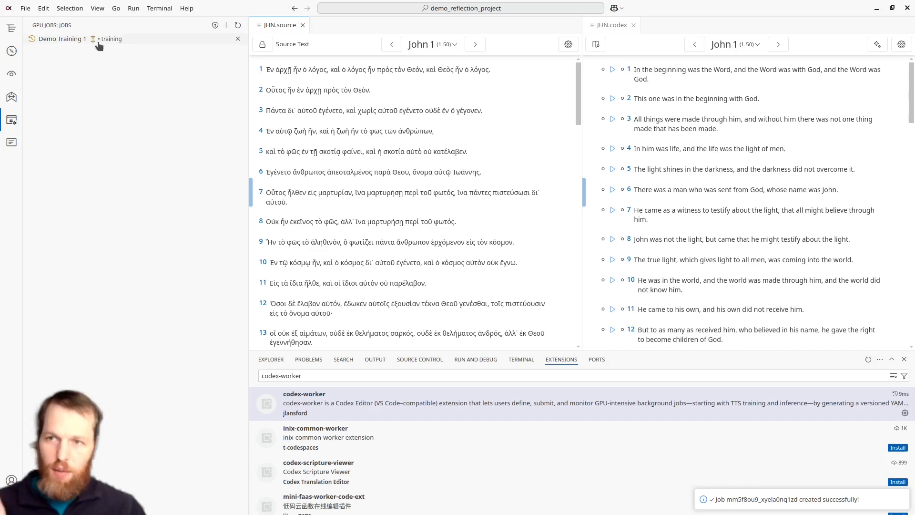
left_click(65, 42)
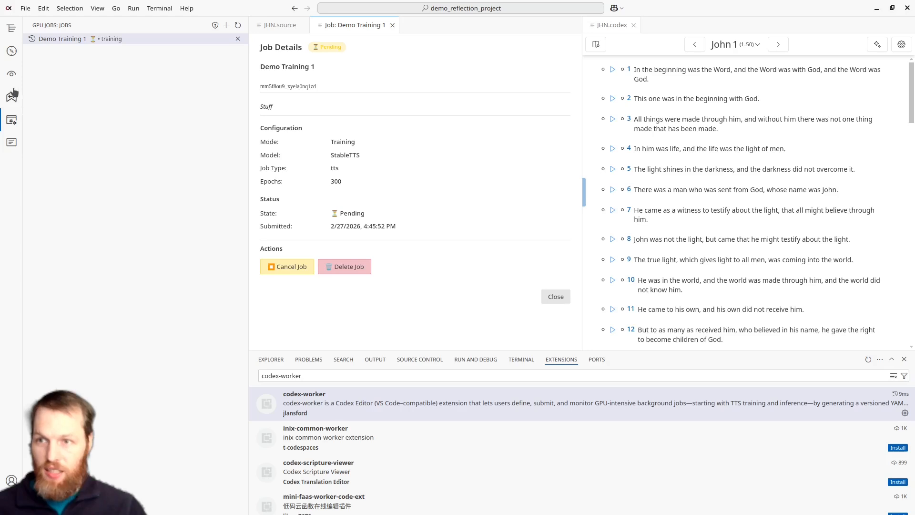
Step: Sync the project to the cloud and refresh the GPU job list
left_click(12, 36)
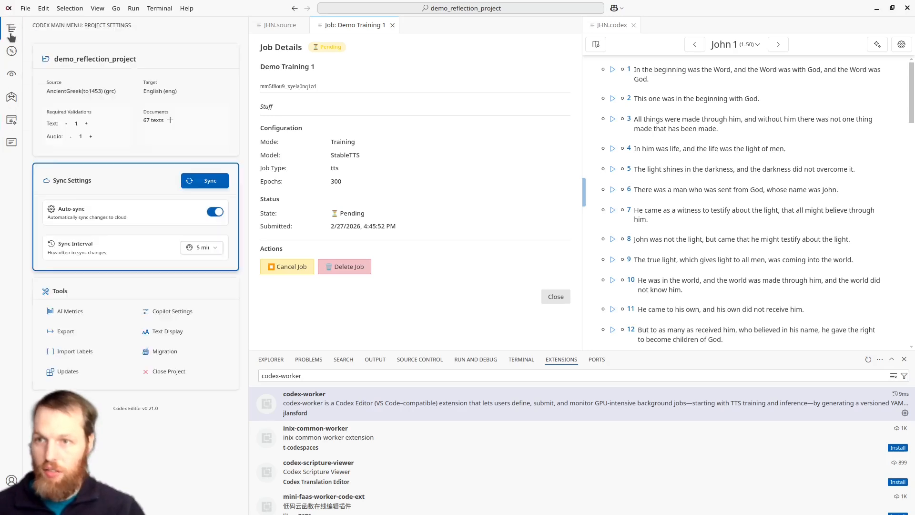
left_click(207, 183)
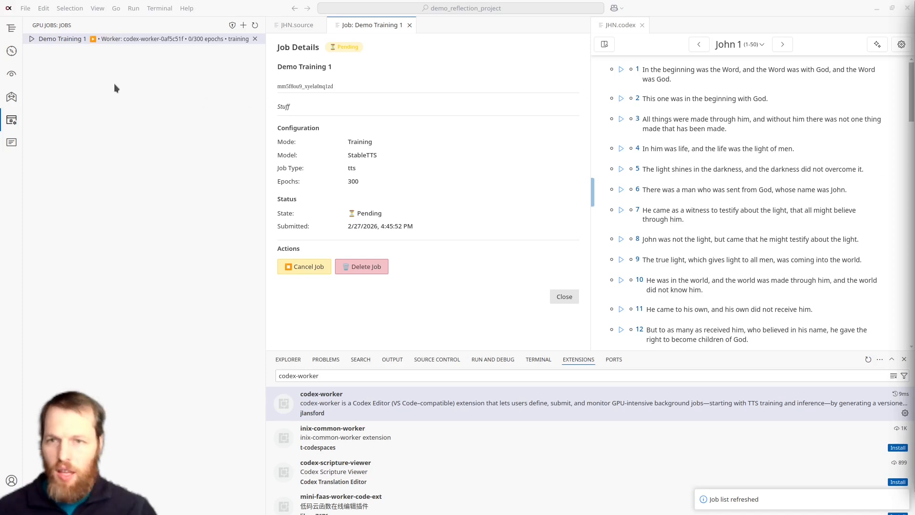
left_click(256, 29)
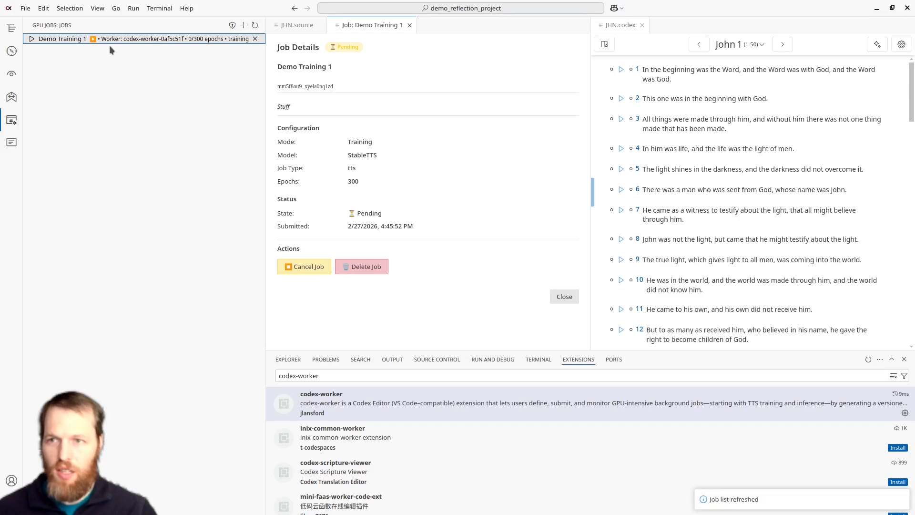
Step: Open the Demo Training 1 job details to check its worker and epoch progress
left_click(177, 39)
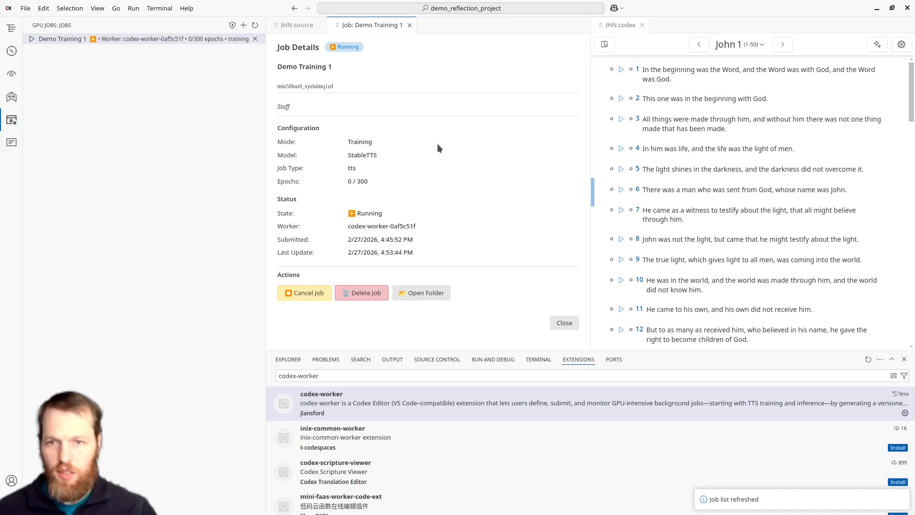
left_click(914, 286)
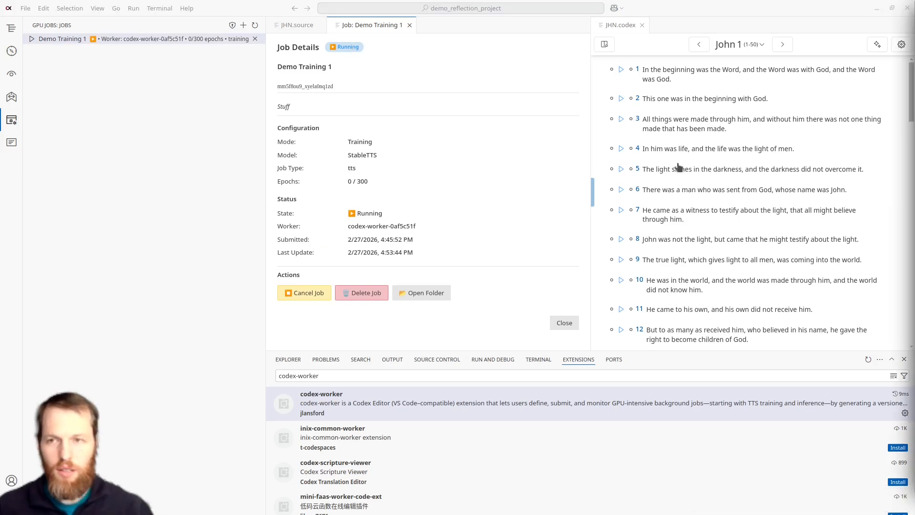
Step: Sync the project again and update the GPU job list to get the training job's latest status
left_click(11, 30)
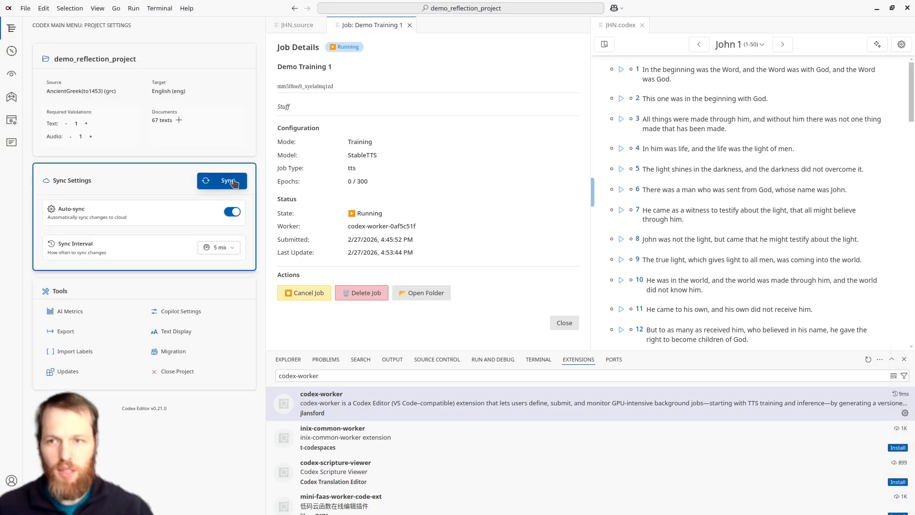
left_click(11, 120)
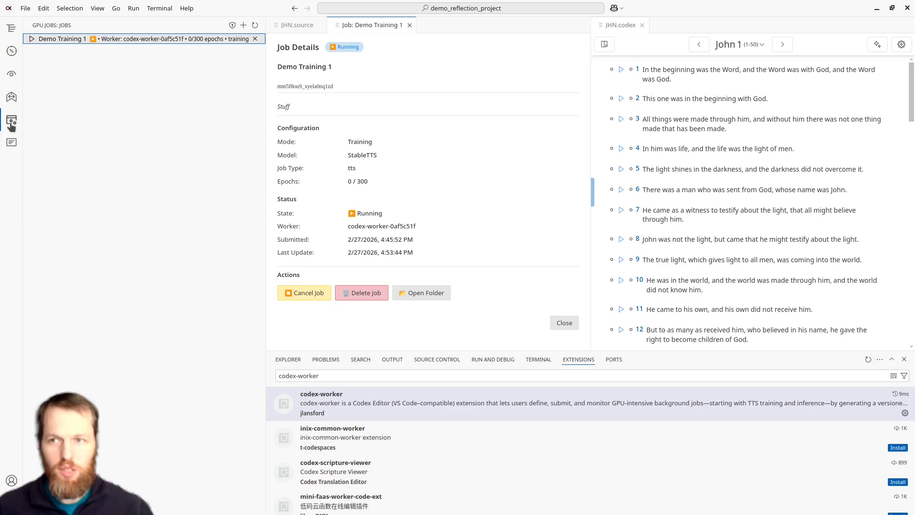
left_click(255, 24)
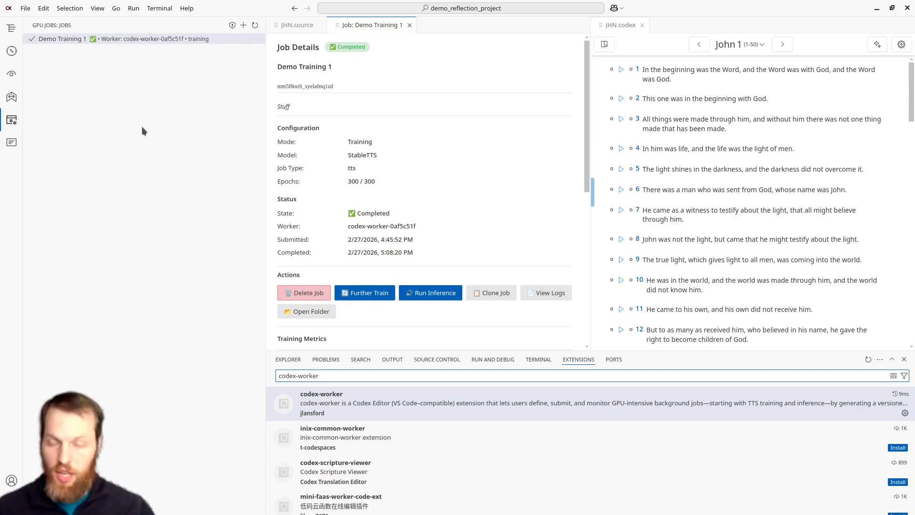
Step: Browse the project's gpu_jobs folder and expand the training job's checkpoint folder to examine its output files
left_click(8, 28)
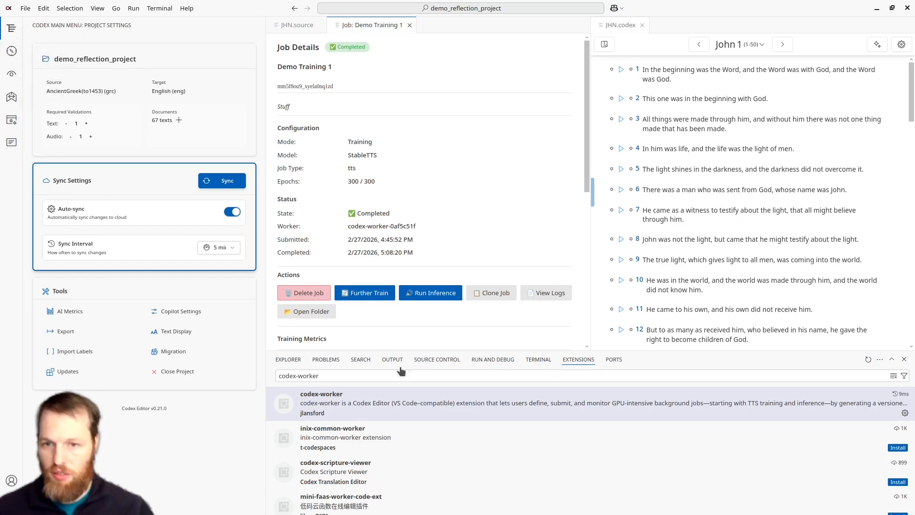
left_click(287, 363)
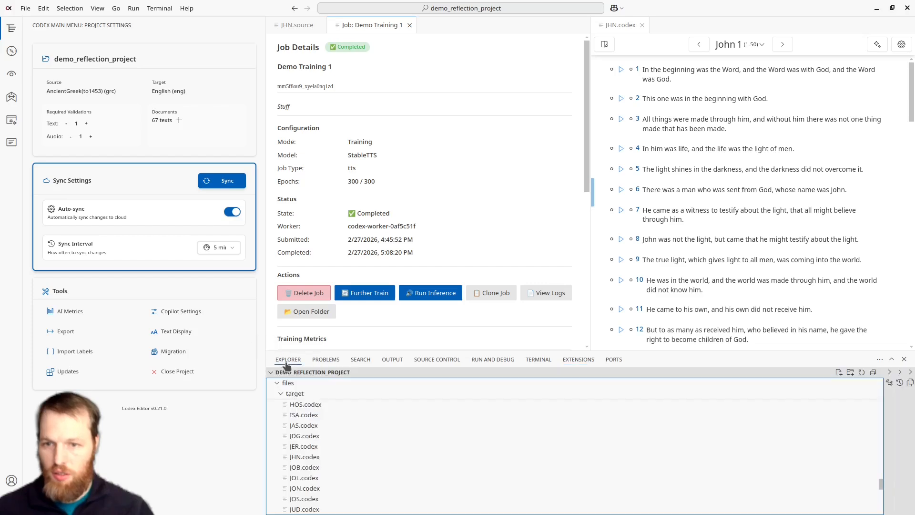
left_click(276, 383)
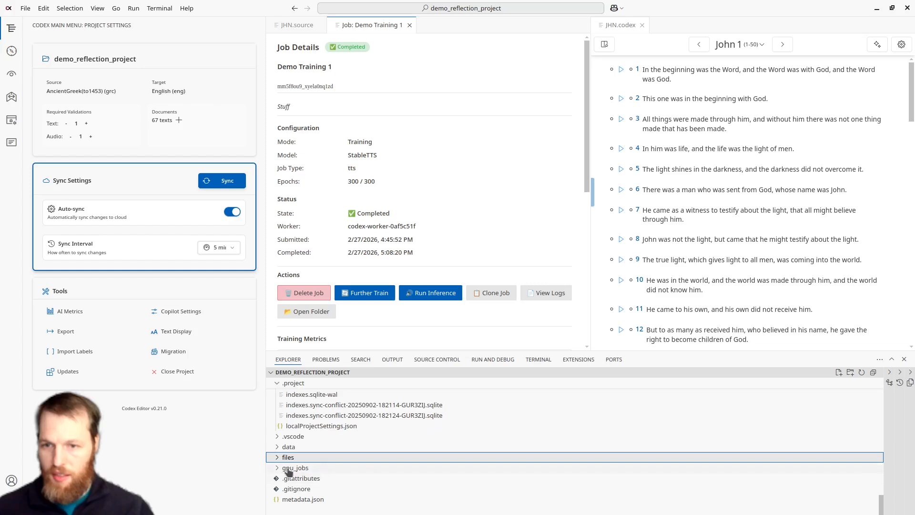
left_click(276, 470)
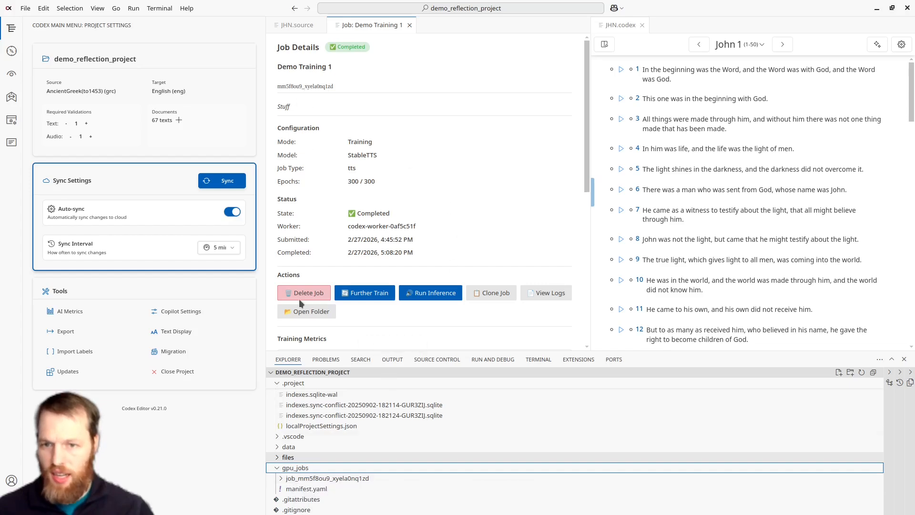
left_click(282, 479)
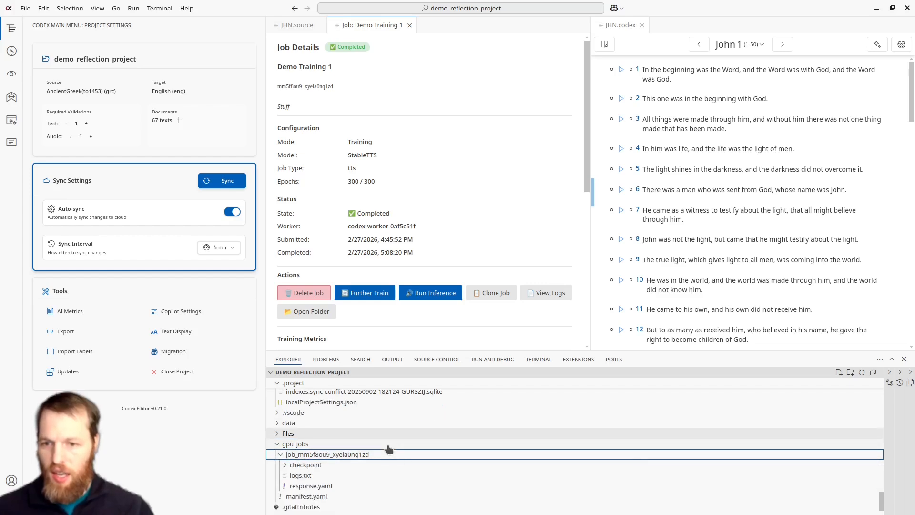
left_click(286, 466)
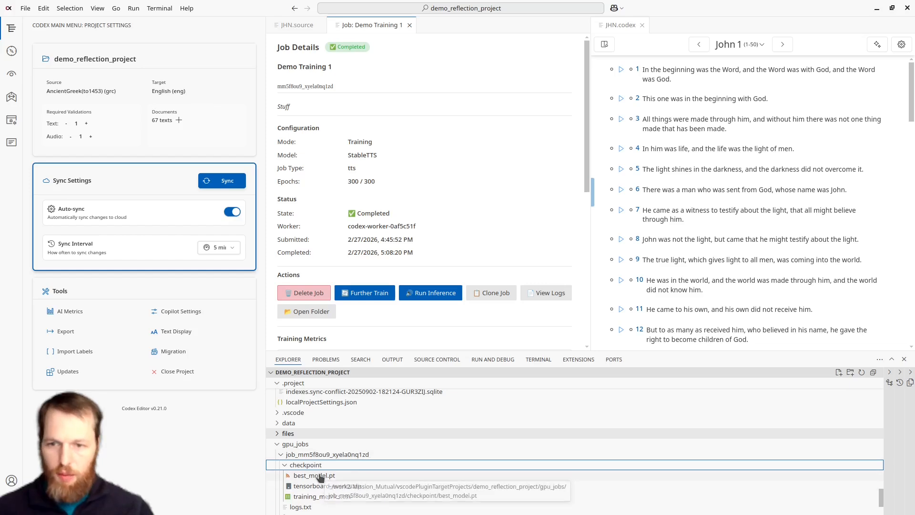
scroll(412, 413, "down", 1)
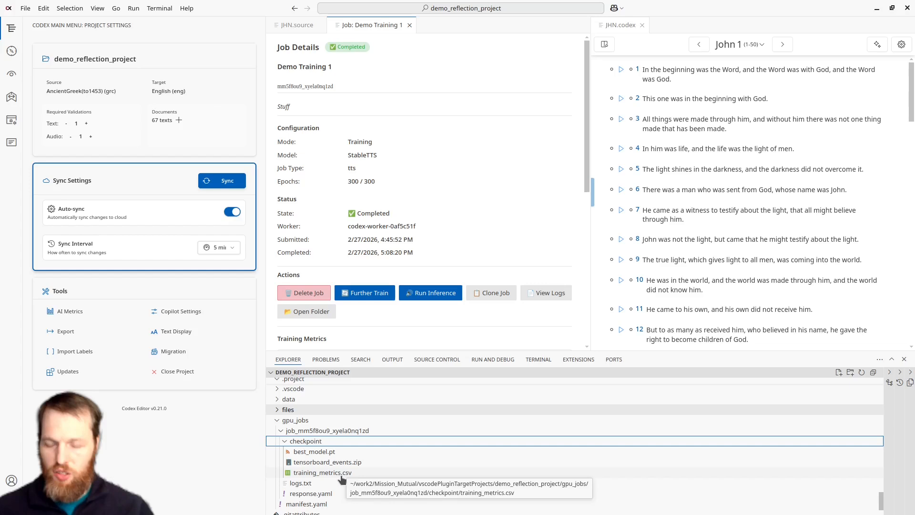
Step: Examine the training and validation loss chart in the Demo Training 1 details and close the job details
scroll(436, 119, "down", 4)
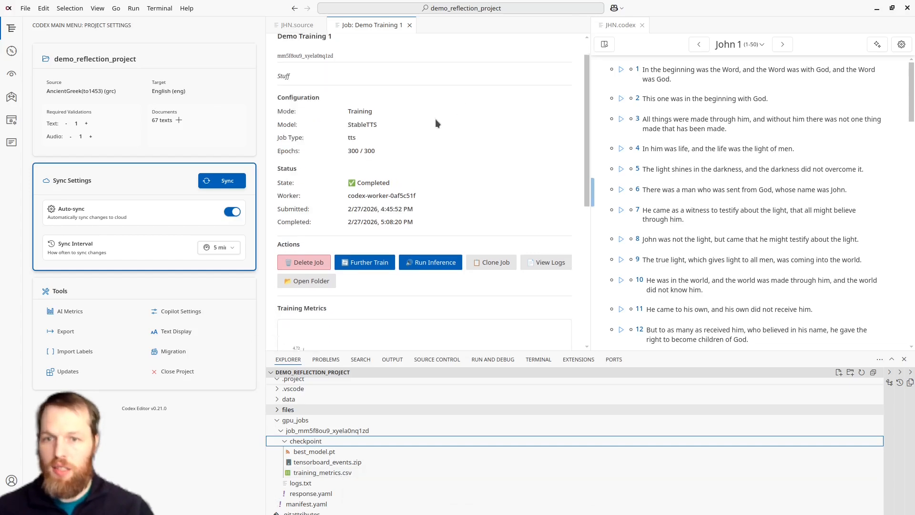
scroll(436, 123, "down", 1)
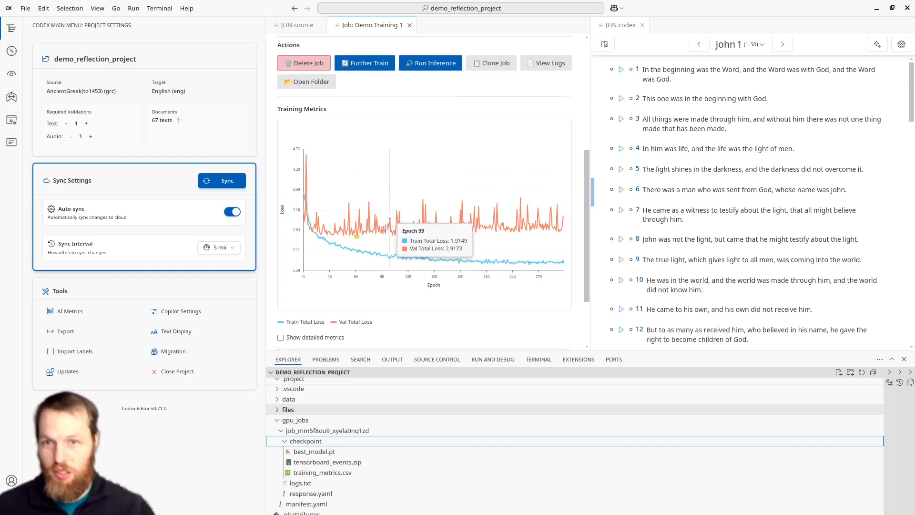
scroll(429, 238, "down", 2)
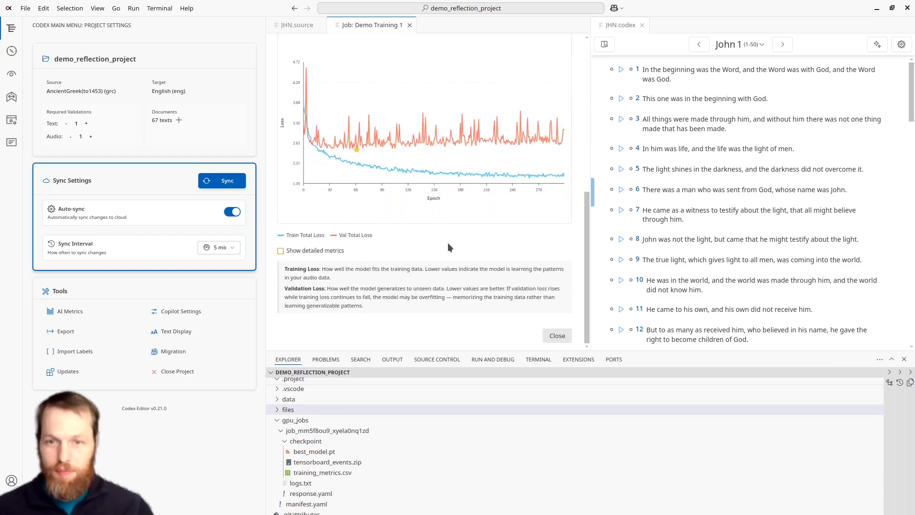
left_click(556, 336)
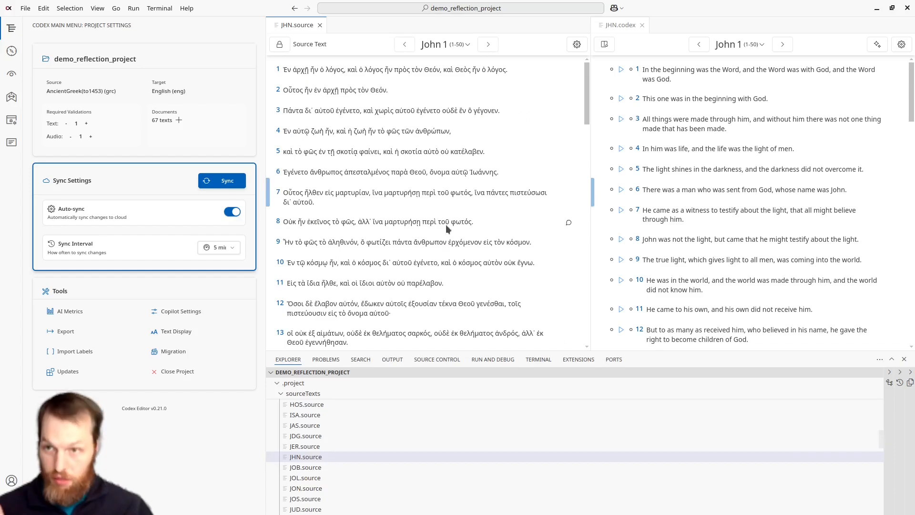
Step: Create a new GPU job in Inference mode with the StableTTS model and the Demo Training 1 checkpoint
left_click(12, 120)
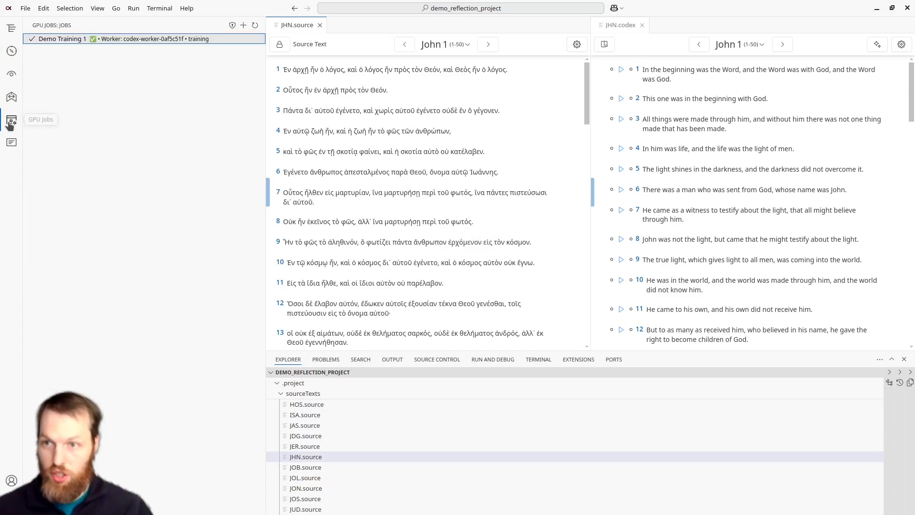
left_click(243, 24)
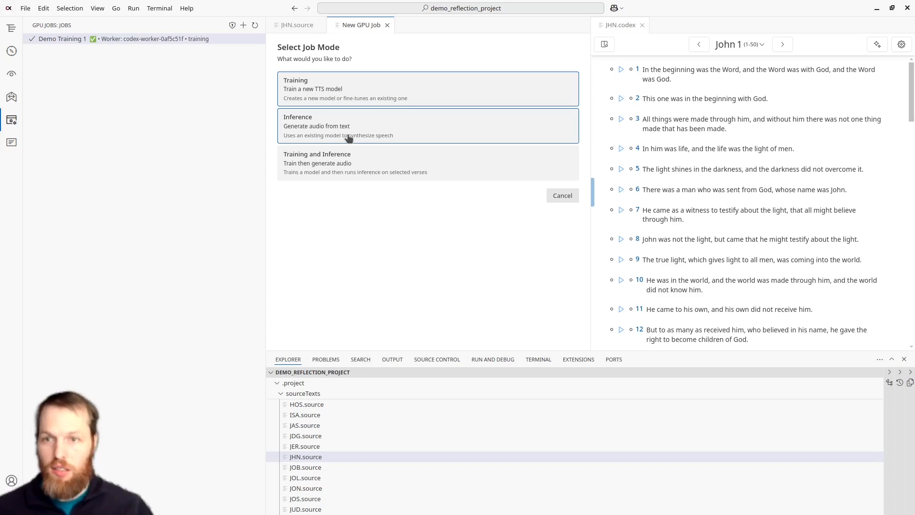
left_click(348, 137)
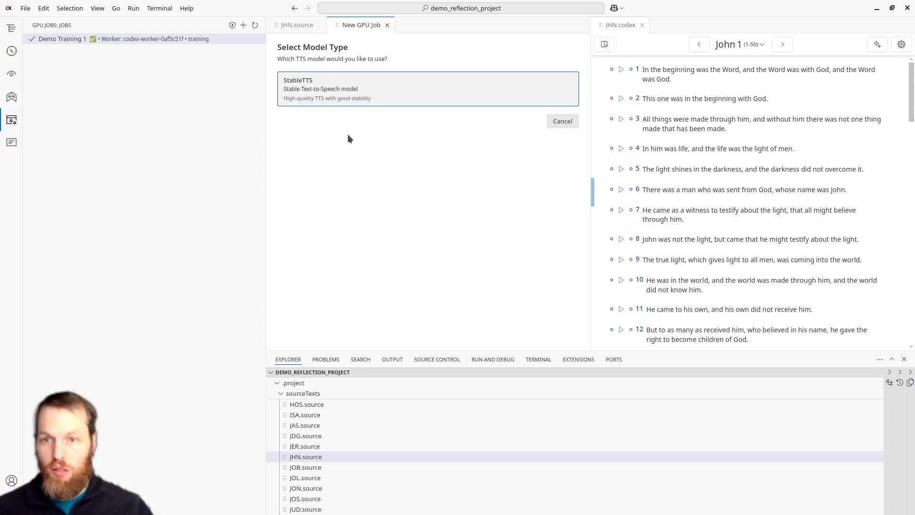
left_click(351, 87)
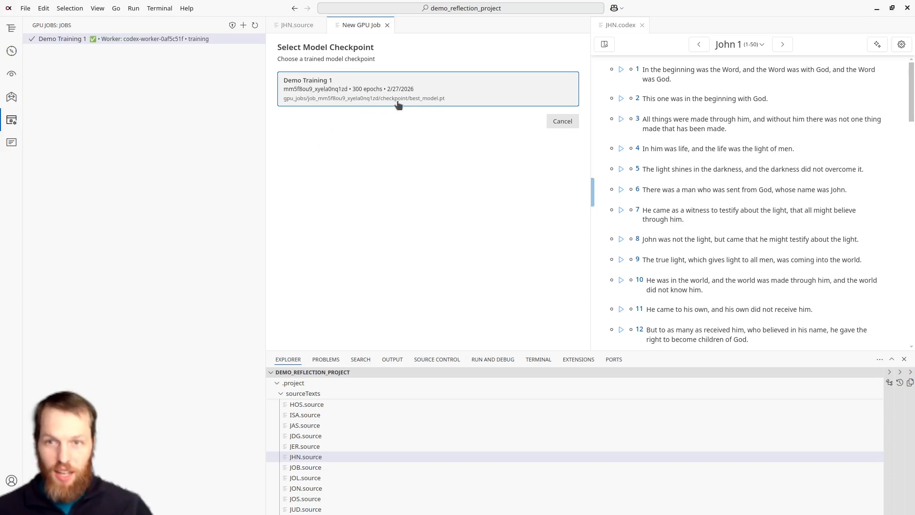
left_click(412, 96)
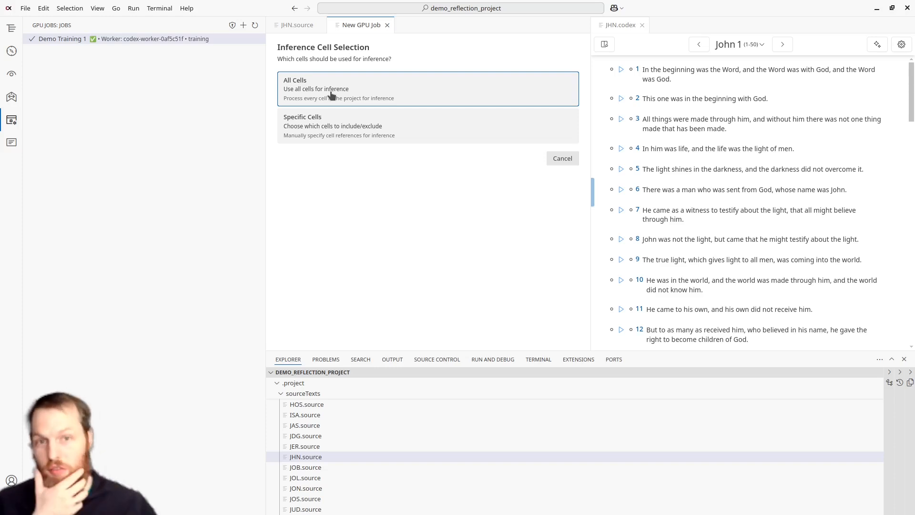
Step: Limit inference to specific included cells, selecting every verse that matches the filter "MAT 1:"
left_click(380, 128)
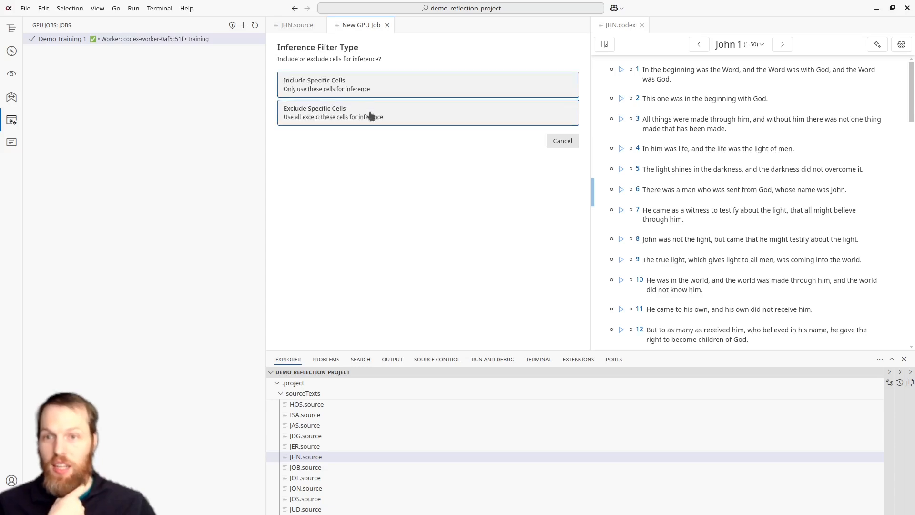
left_click(366, 82)
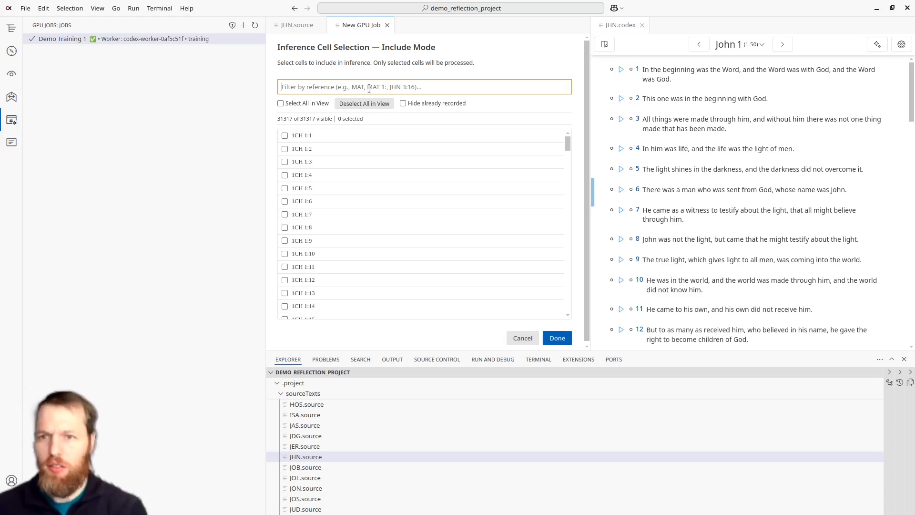
type("MA")
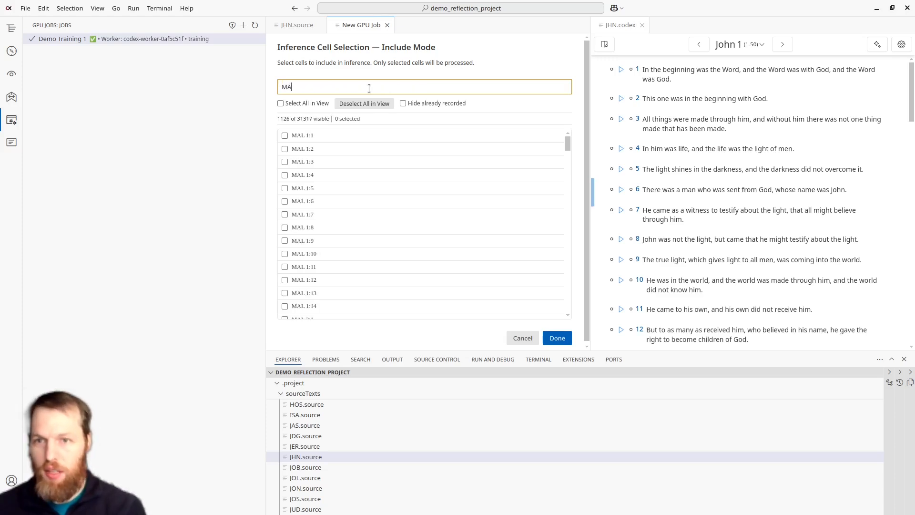
type("T 1:")
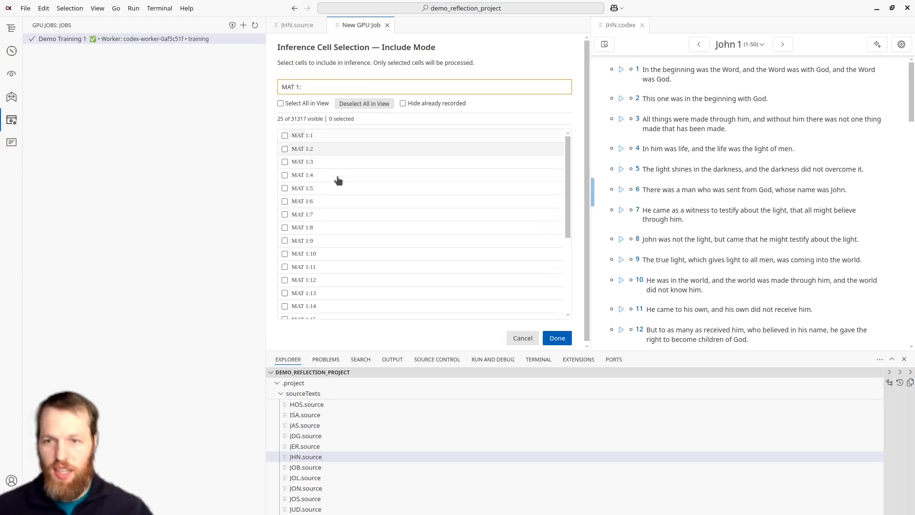
scroll(339, 181, "down", 4)
scroll(367, 236, "up", 4)
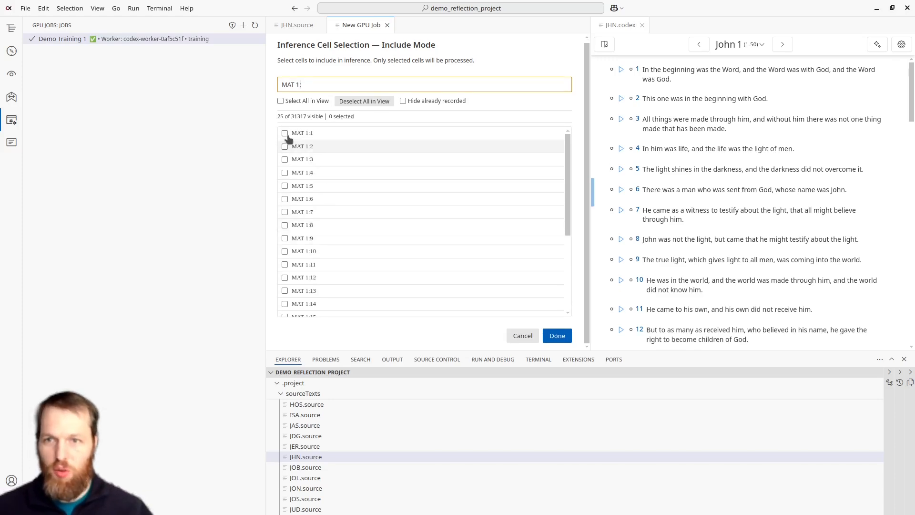
left_click(281, 101)
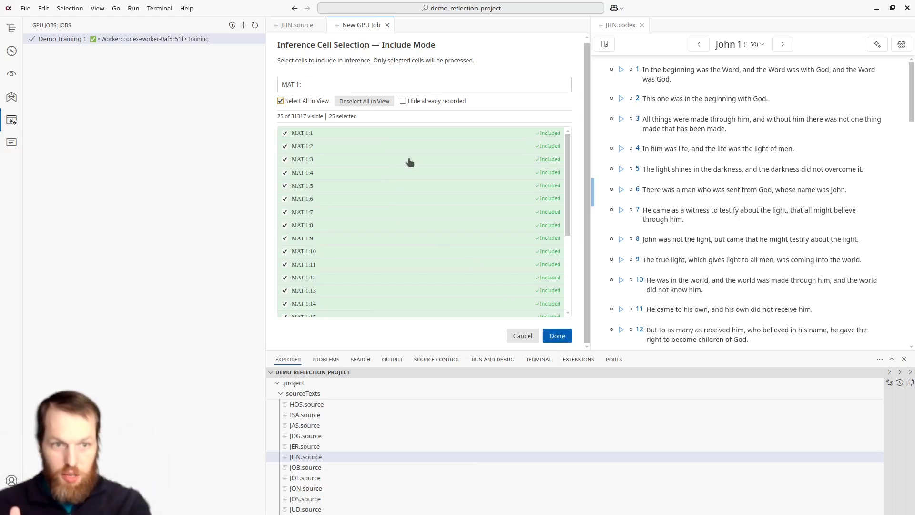
scroll(530, 180, "down", 1)
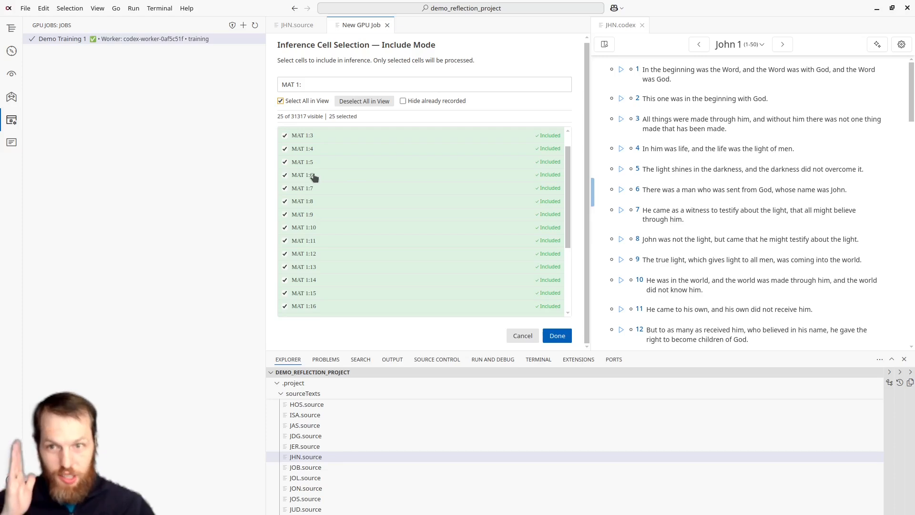
left_click(567, 339)
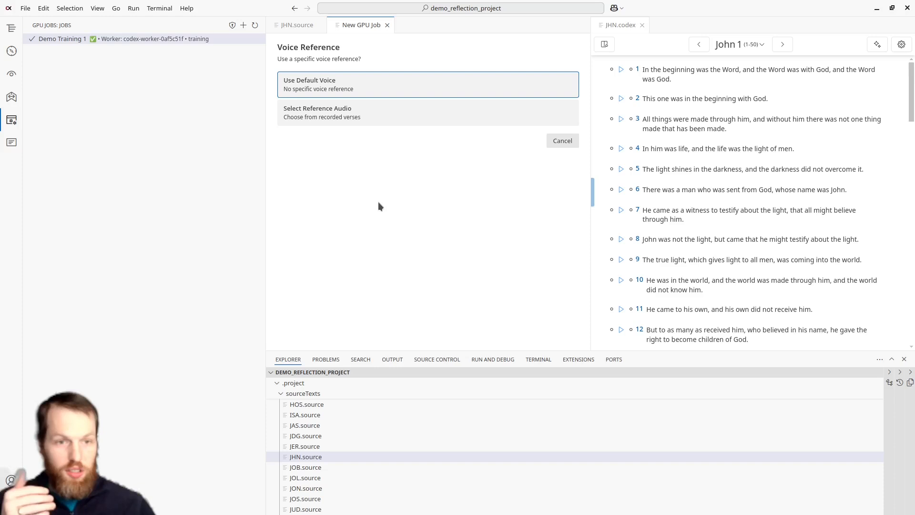
Step: Use the recorded verse JHN 1:1 as the voice reference audio for the inference job
left_click(394, 121)
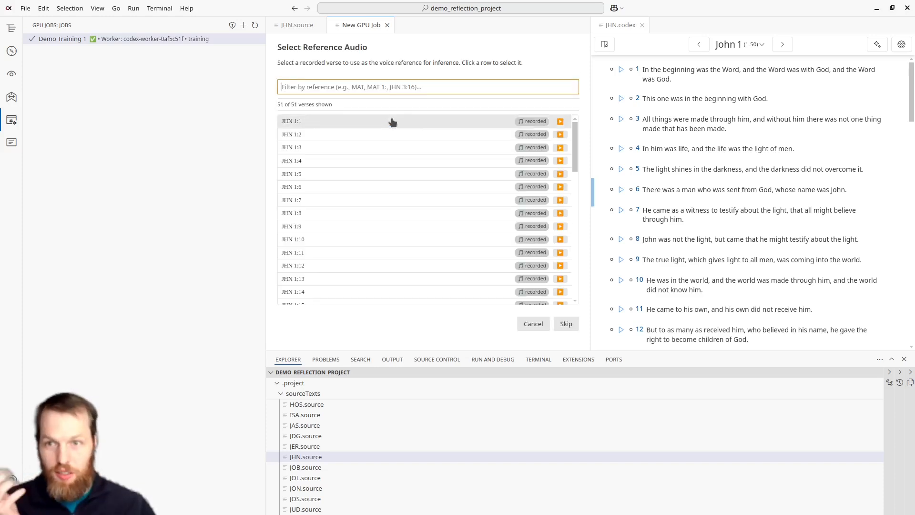
left_click(325, 124)
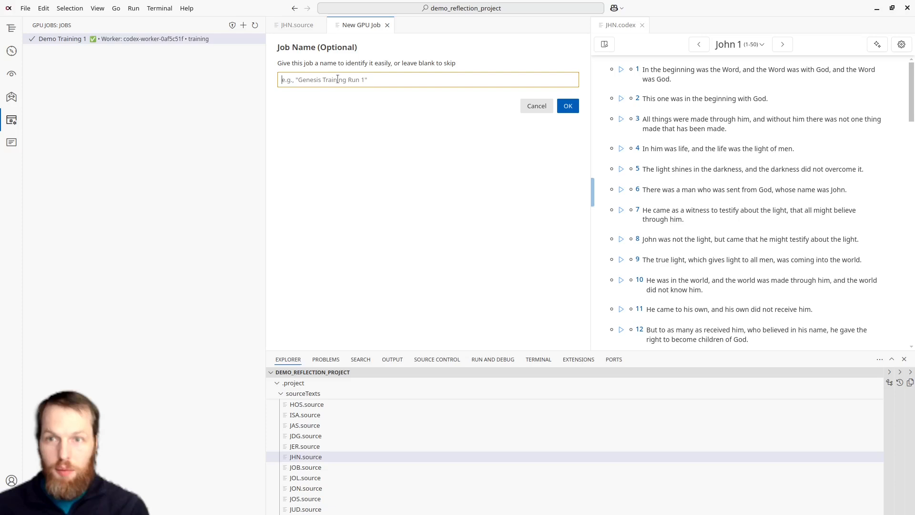
Step: Name the job "Generating Mat 1", leave the description blank and continue to the job summary
type("Generating")
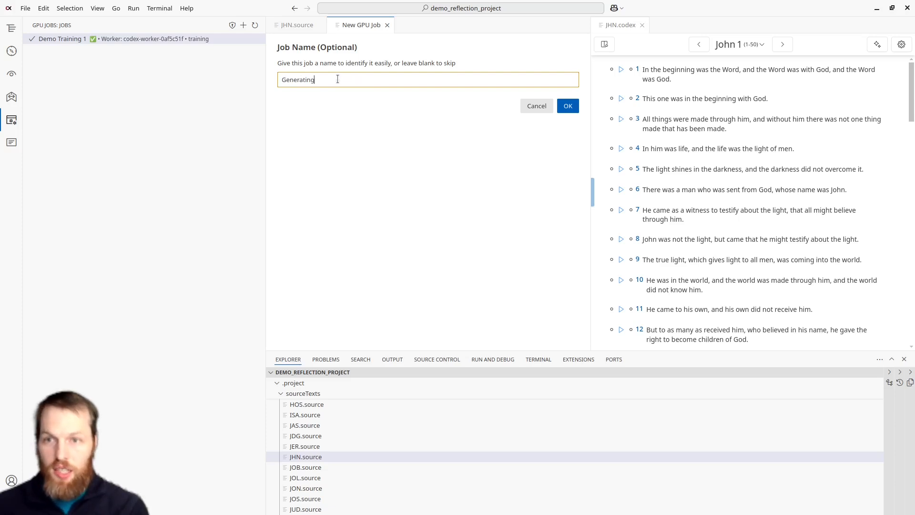
type(" Mat 1.")
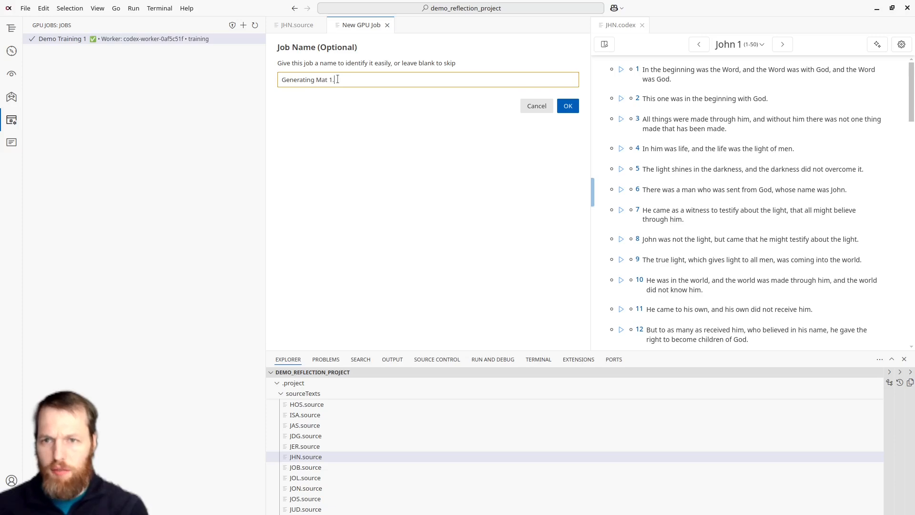
left_click(569, 107)
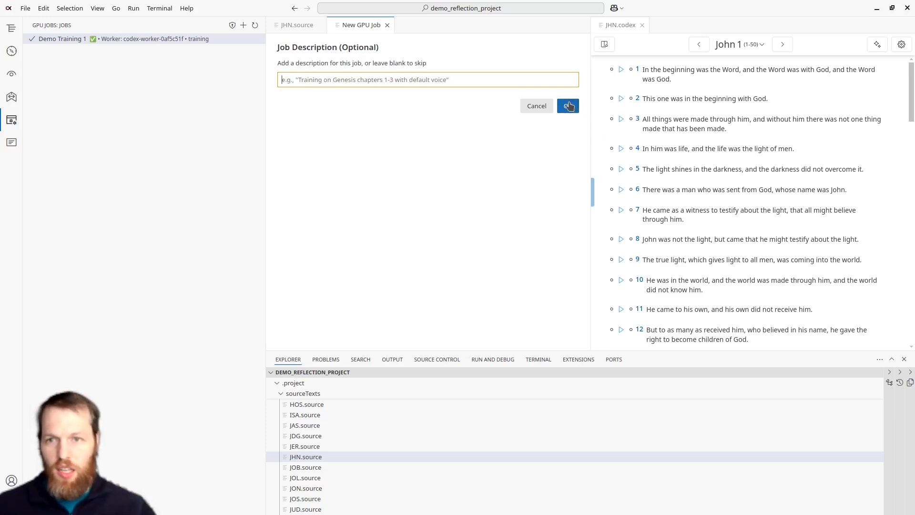
left_click(568, 111)
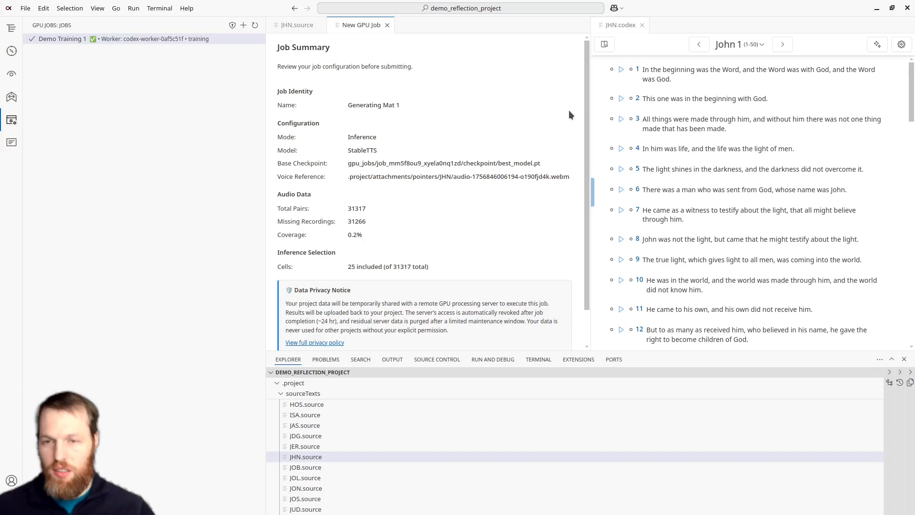
Step: Submit the Generating Mat 1 inference job and sync the project to the cloud
scroll(408, 98, "down", 2)
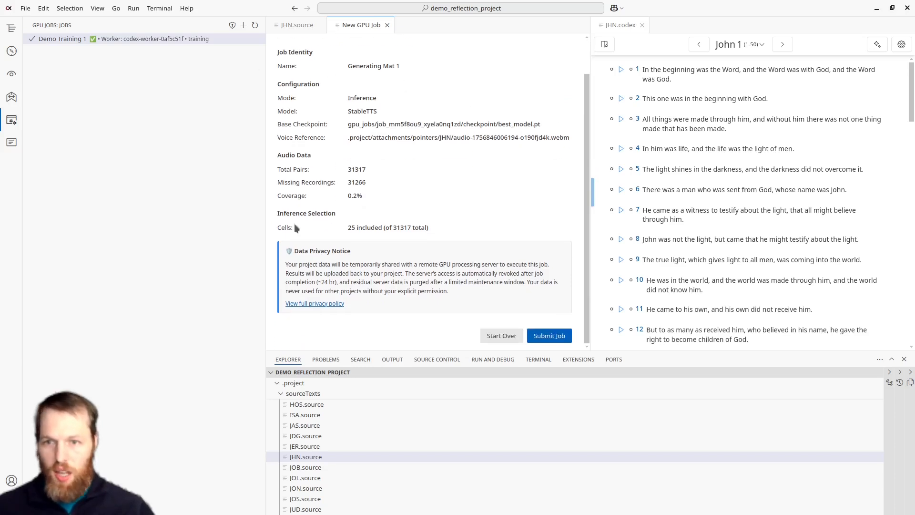
left_click(539, 336)
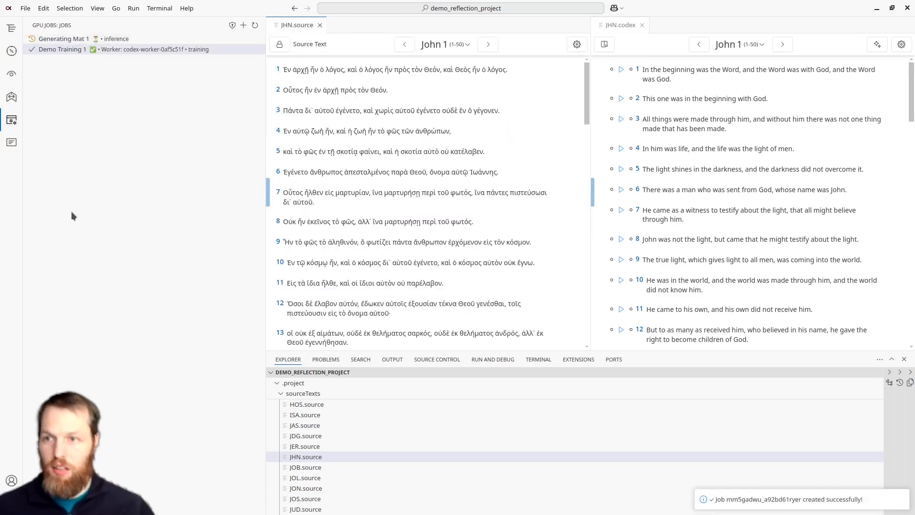
left_click(11, 50)
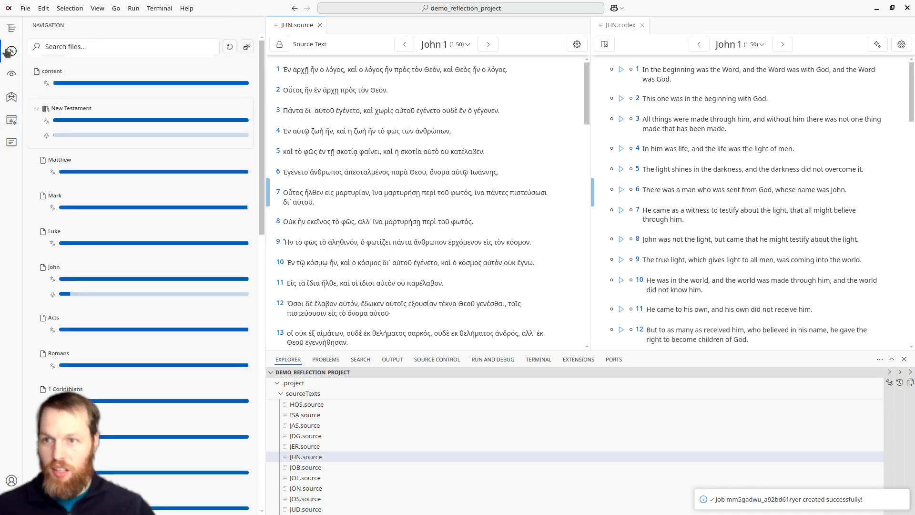
left_click(12, 28)
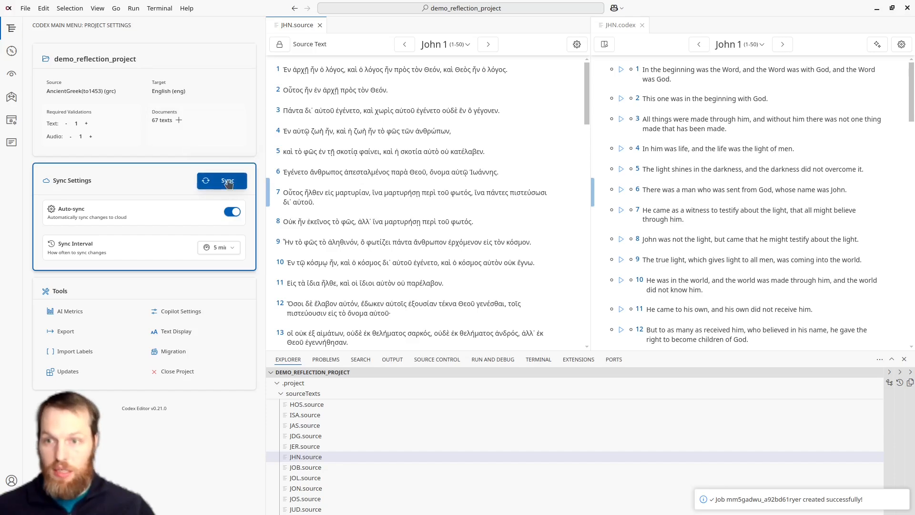
left_click(228, 184)
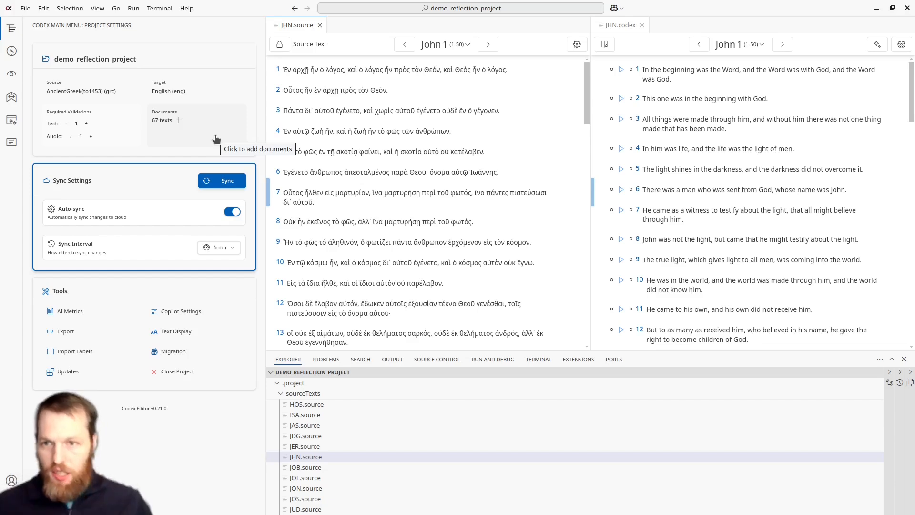
left_click(222, 181)
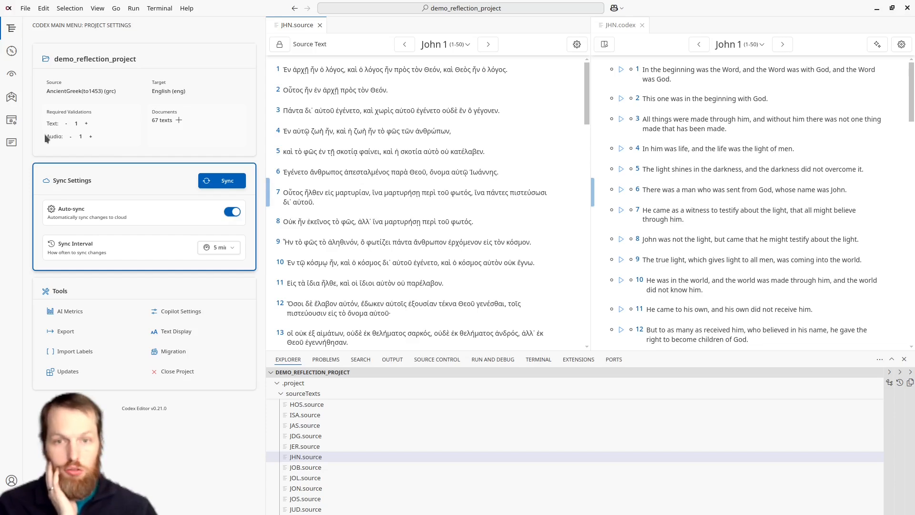
Step: Examine the training and validation loss chart in the details of the Demo Training 1 job
left_click(12, 119)
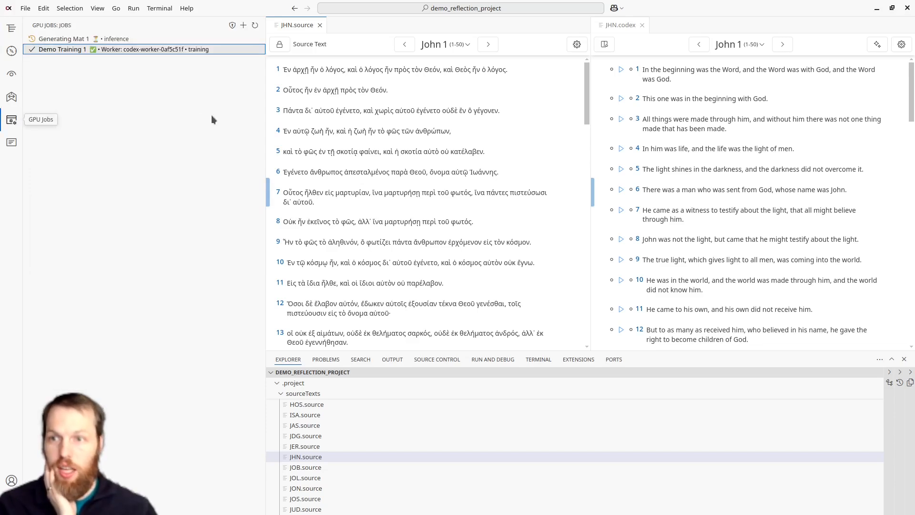
left_click(115, 50)
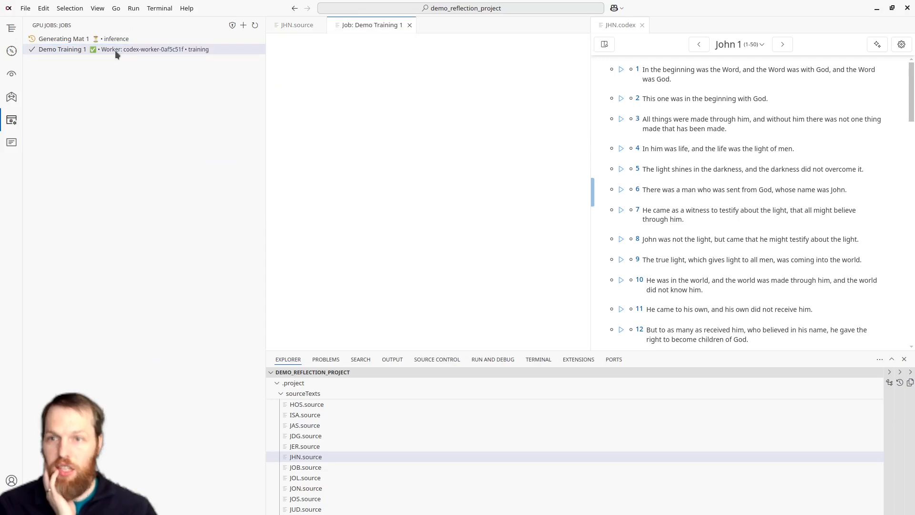
scroll(488, 162, "down", 5)
mouse_move(331, 180)
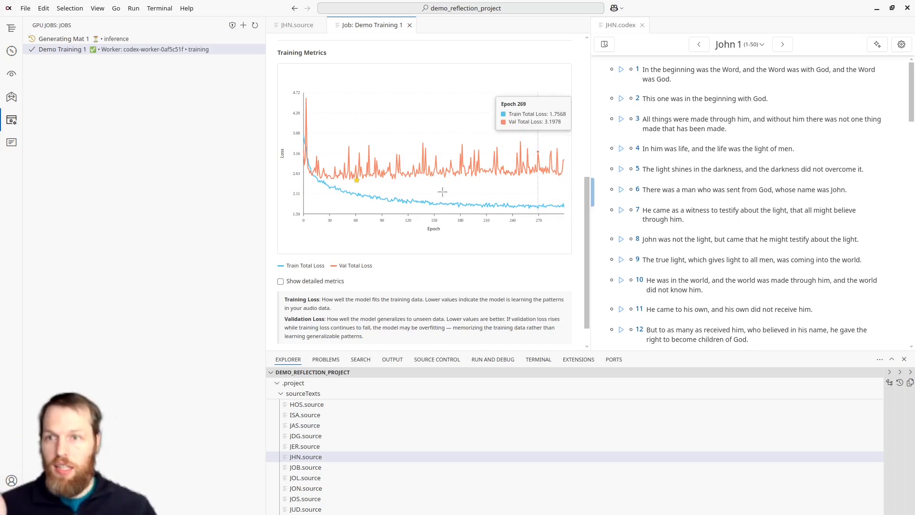
left_click(243, 25)
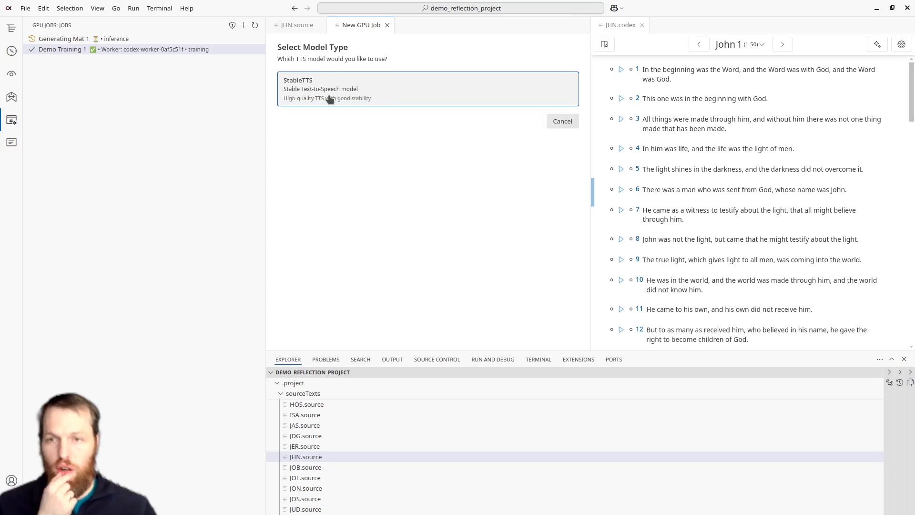
left_click(324, 101)
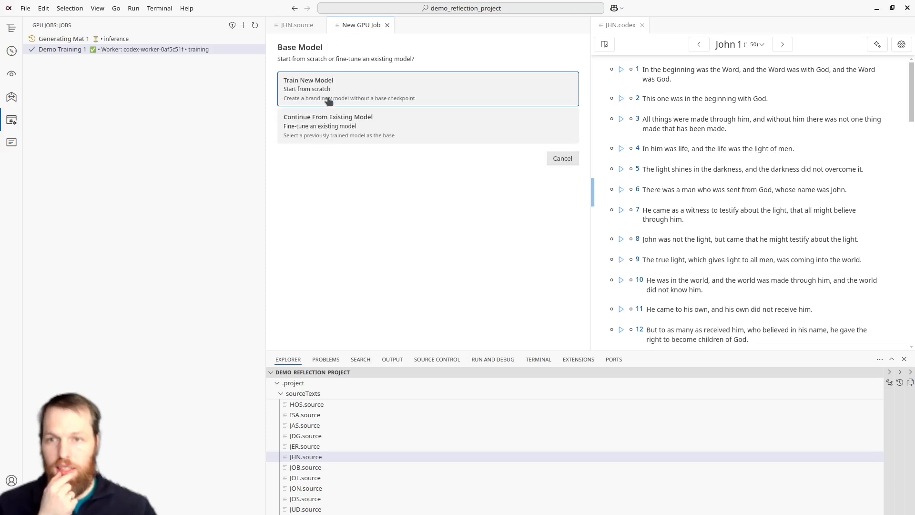
left_click(342, 134)
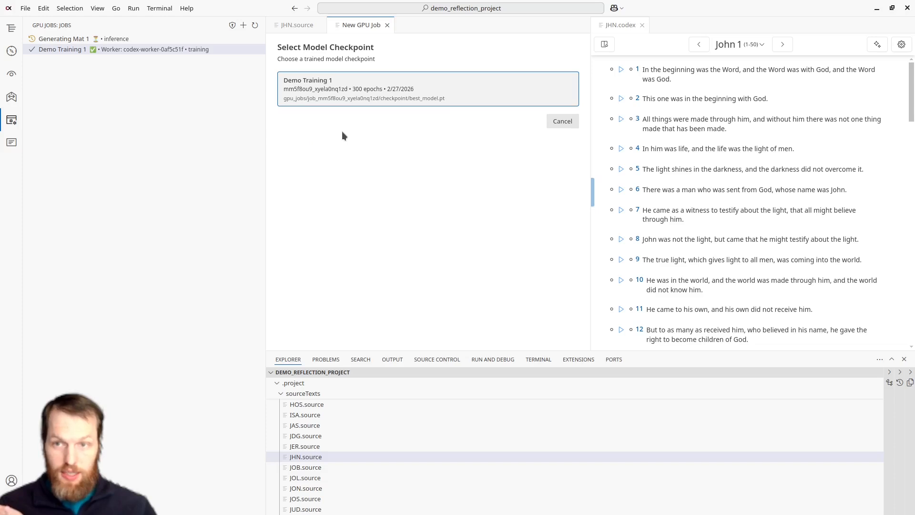
left_click(318, 93)
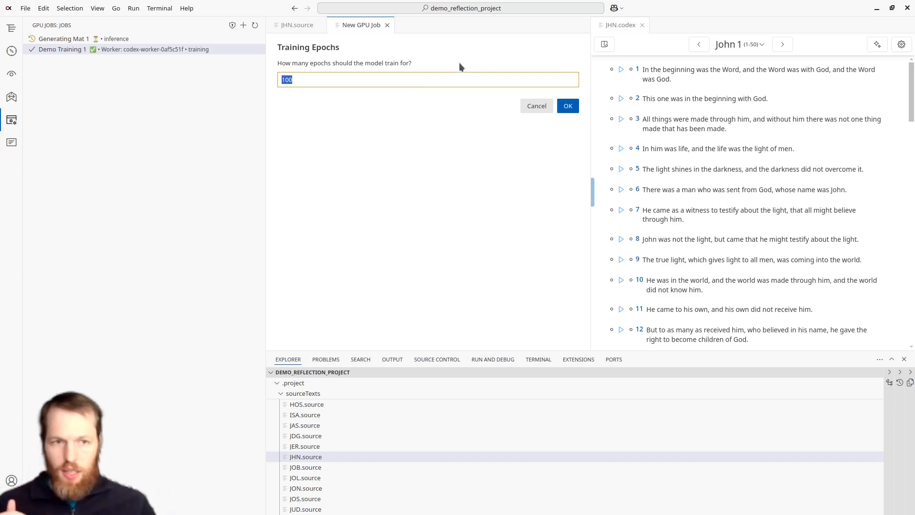
left_click(534, 107)
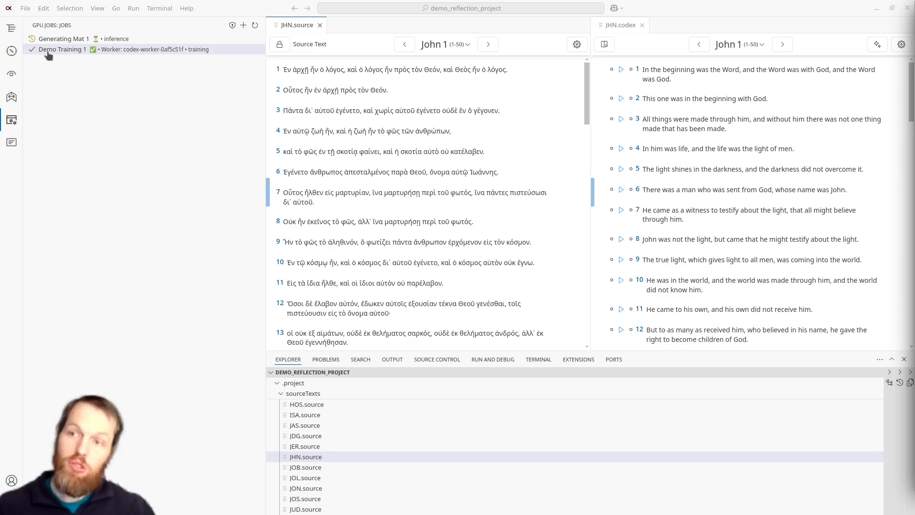
Step: Open the details of the Generating Mat 1 job and refresh the GPU job list to check its status
mouse_move(142, 51)
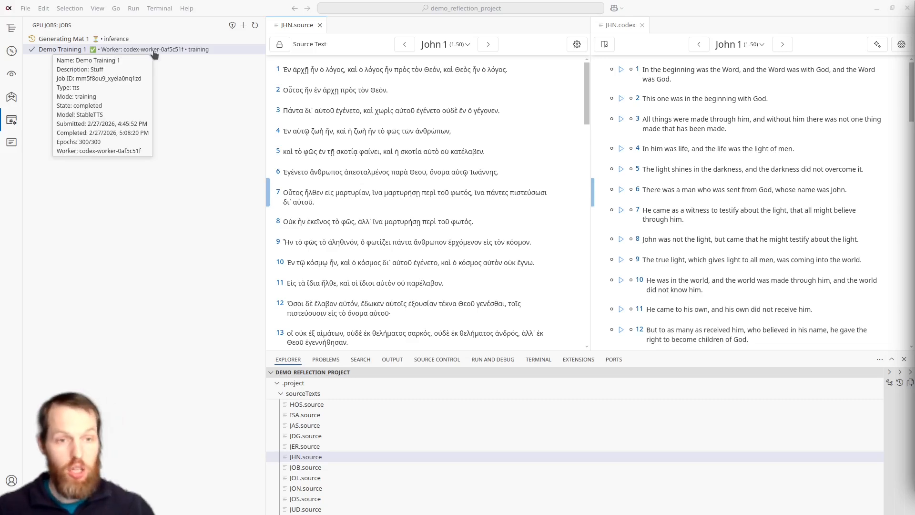
mouse_move(68, 55)
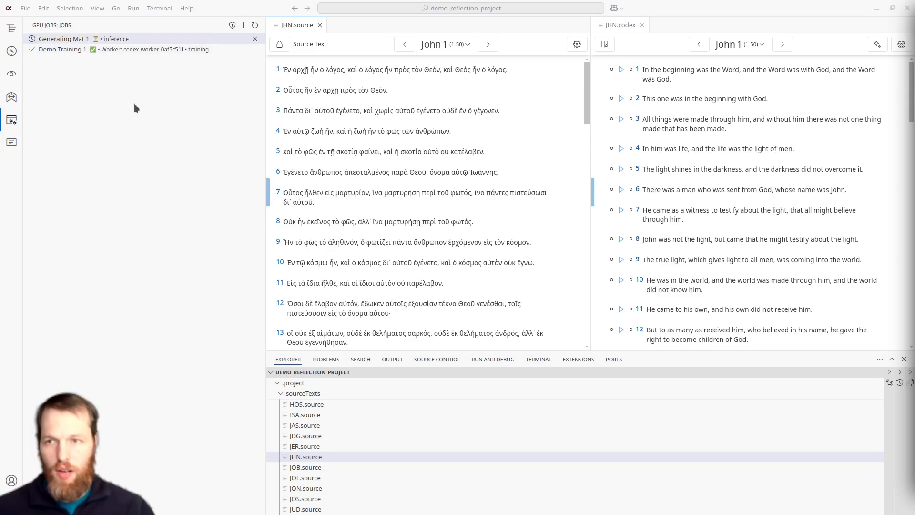
left_click(120, 38)
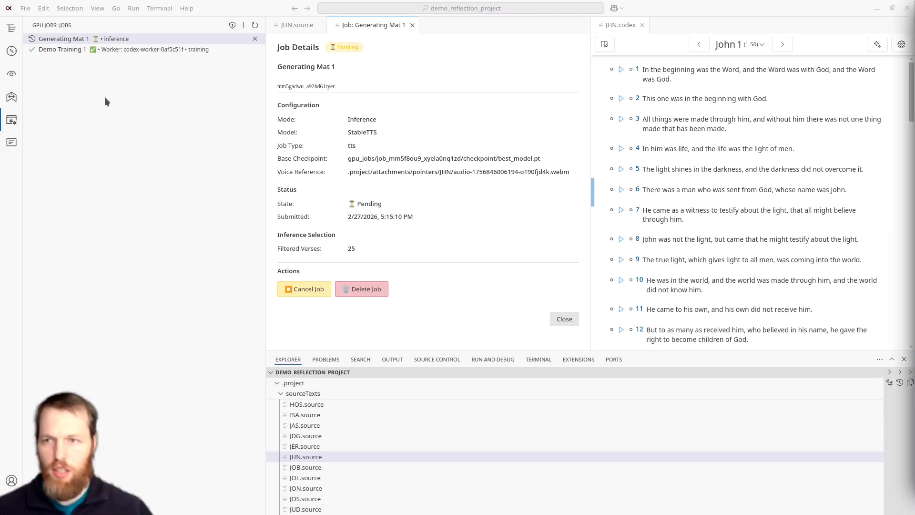
left_click(146, 50)
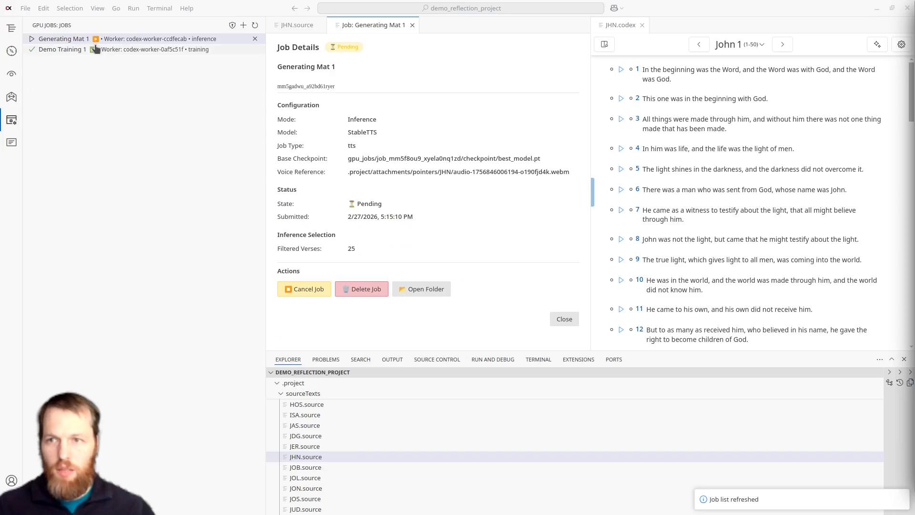
mouse_move(96, 43)
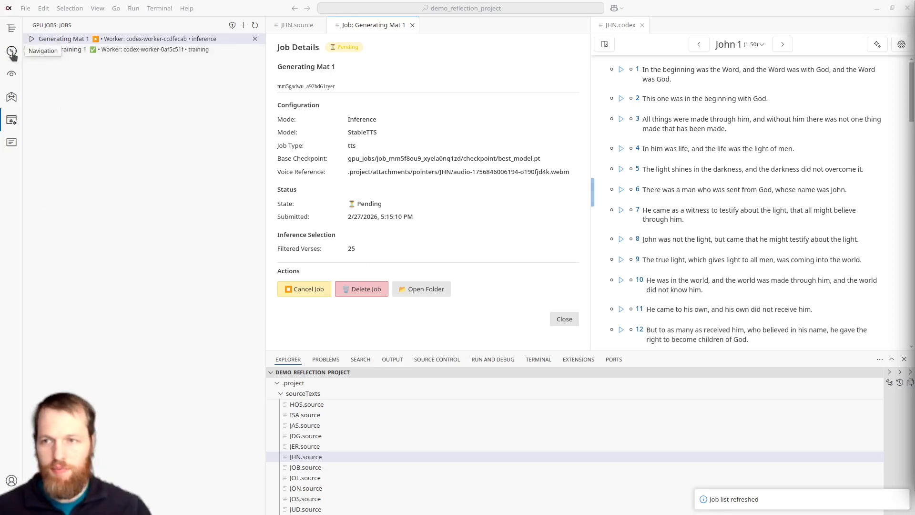
Step: Sync the project again and refresh the GPU job list
left_click(11, 29)
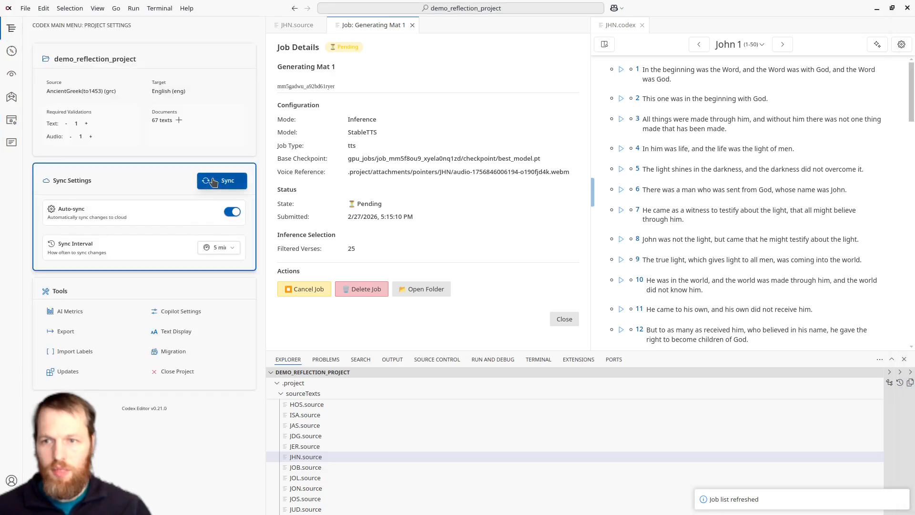
left_click(213, 181)
left_click(12, 119)
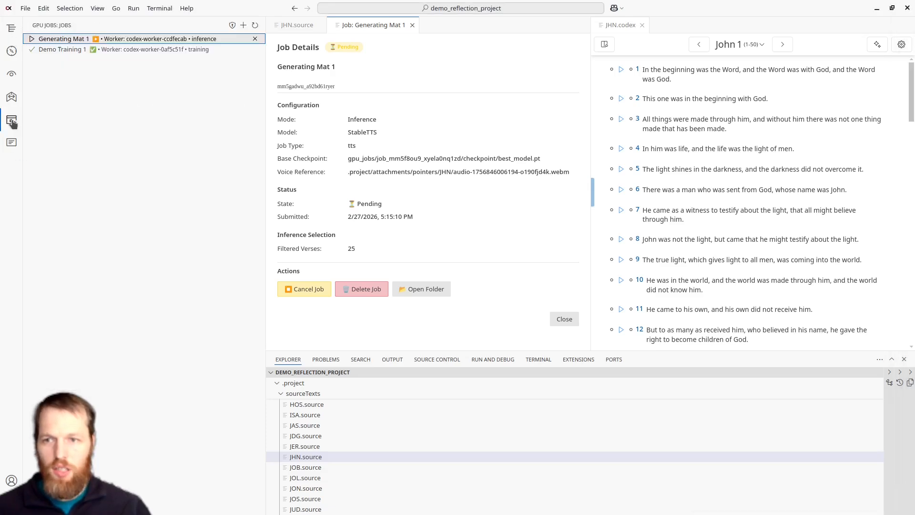
left_click(255, 25)
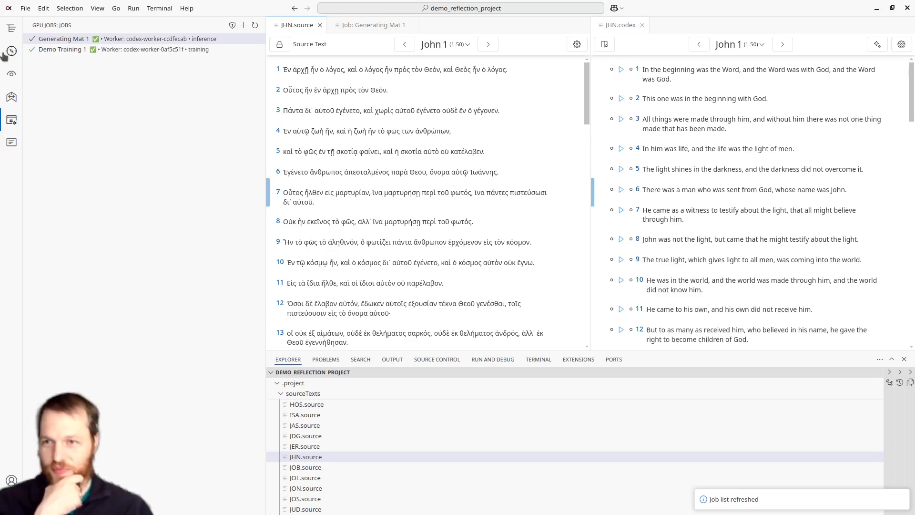
Step: Open the book of Matthew from the project's New Testament files at chapter 1
left_click(11, 29)
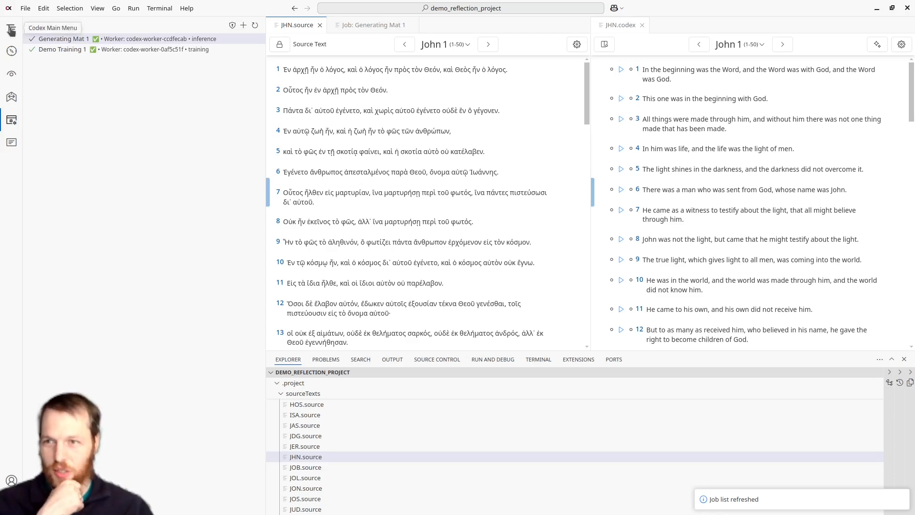
left_click(11, 52)
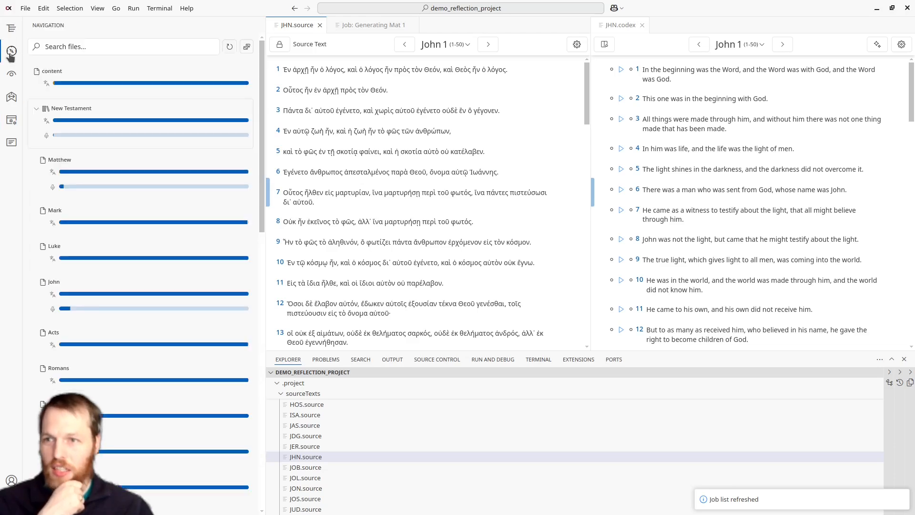
left_click(73, 188)
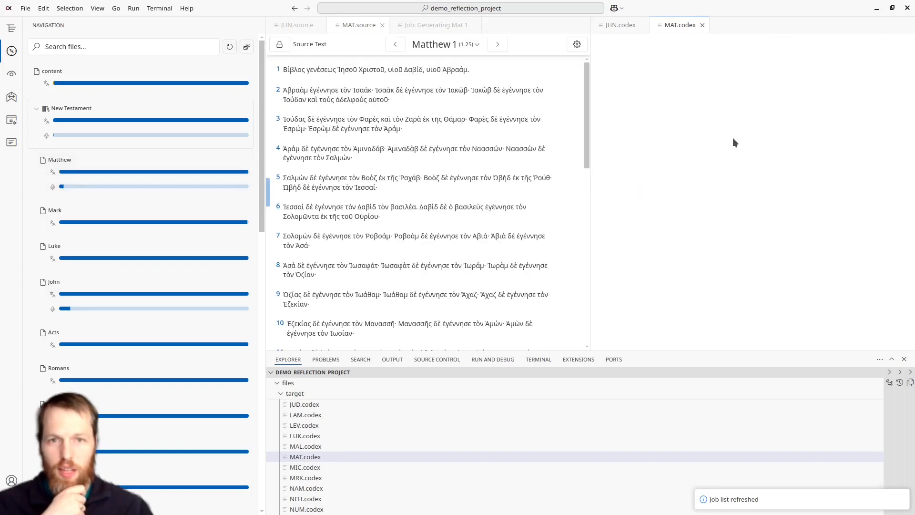
scroll(734, 143, "down", 1)
scroll(734, 143, "up", 1)
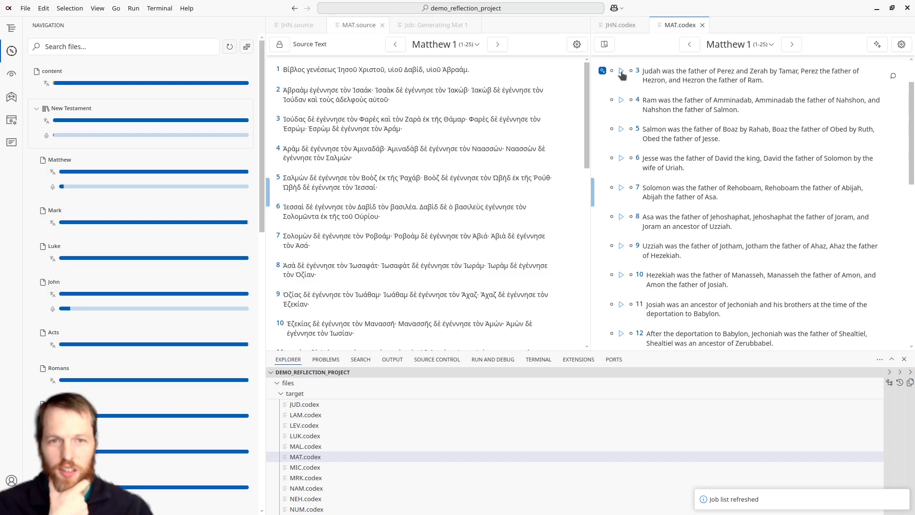
Step: Play the generated audio for verses 4, 5, 6 and 7 of Matthew 1
left_click(623, 101)
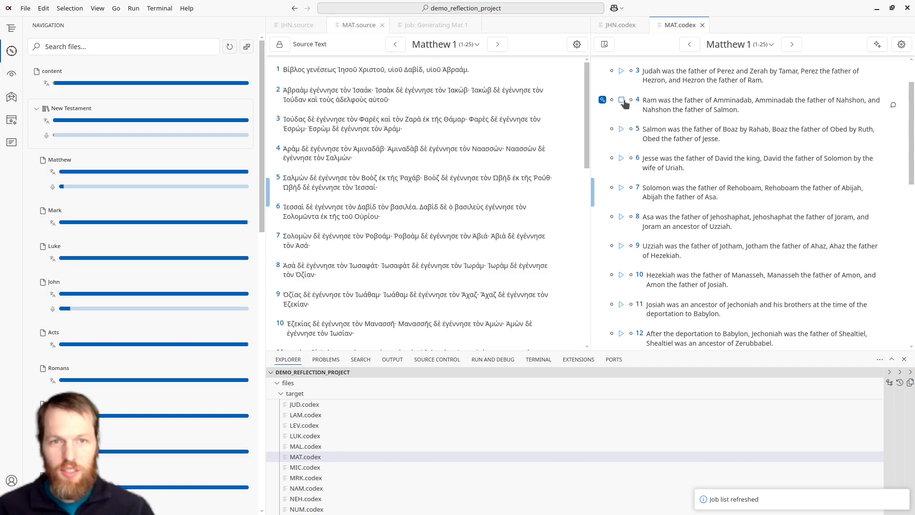
left_click(622, 129)
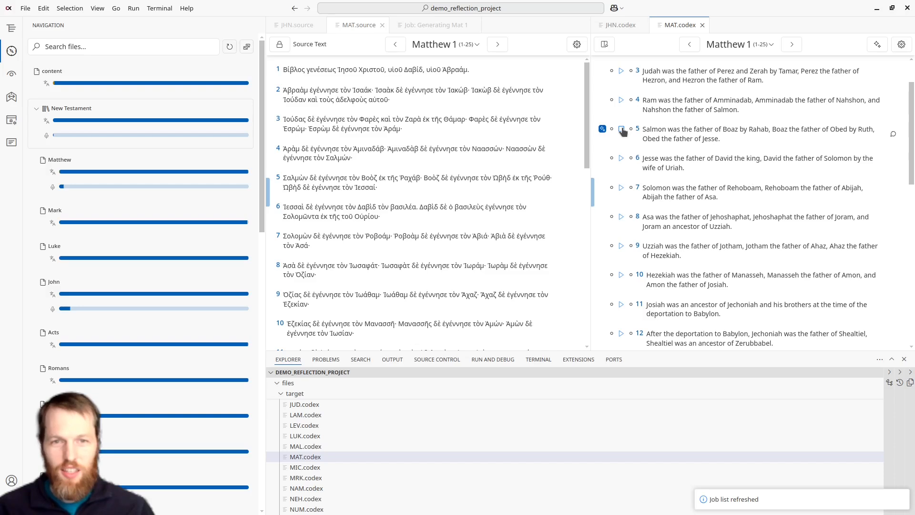
left_click(622, 159)
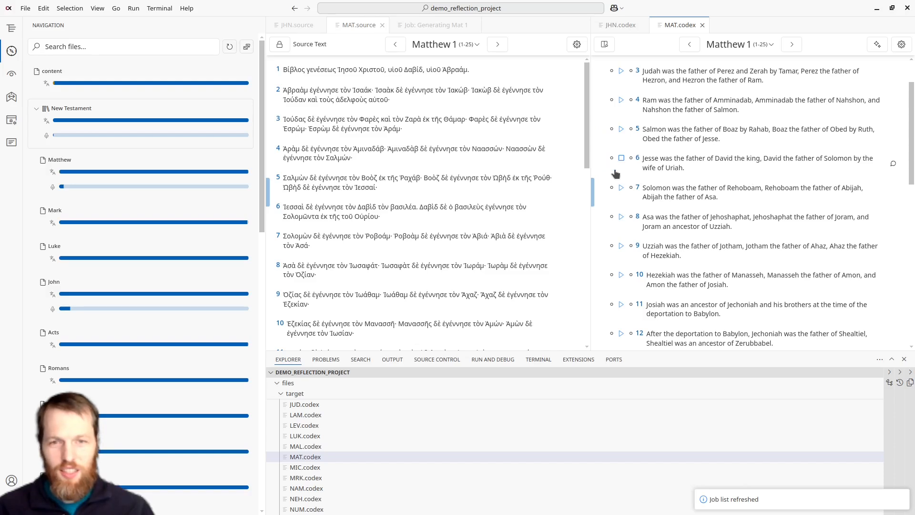
left_click(619, 189)
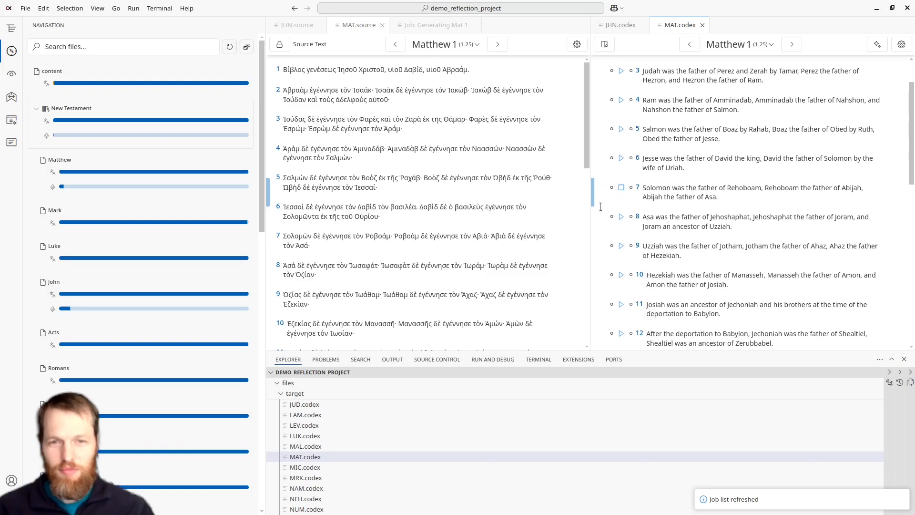